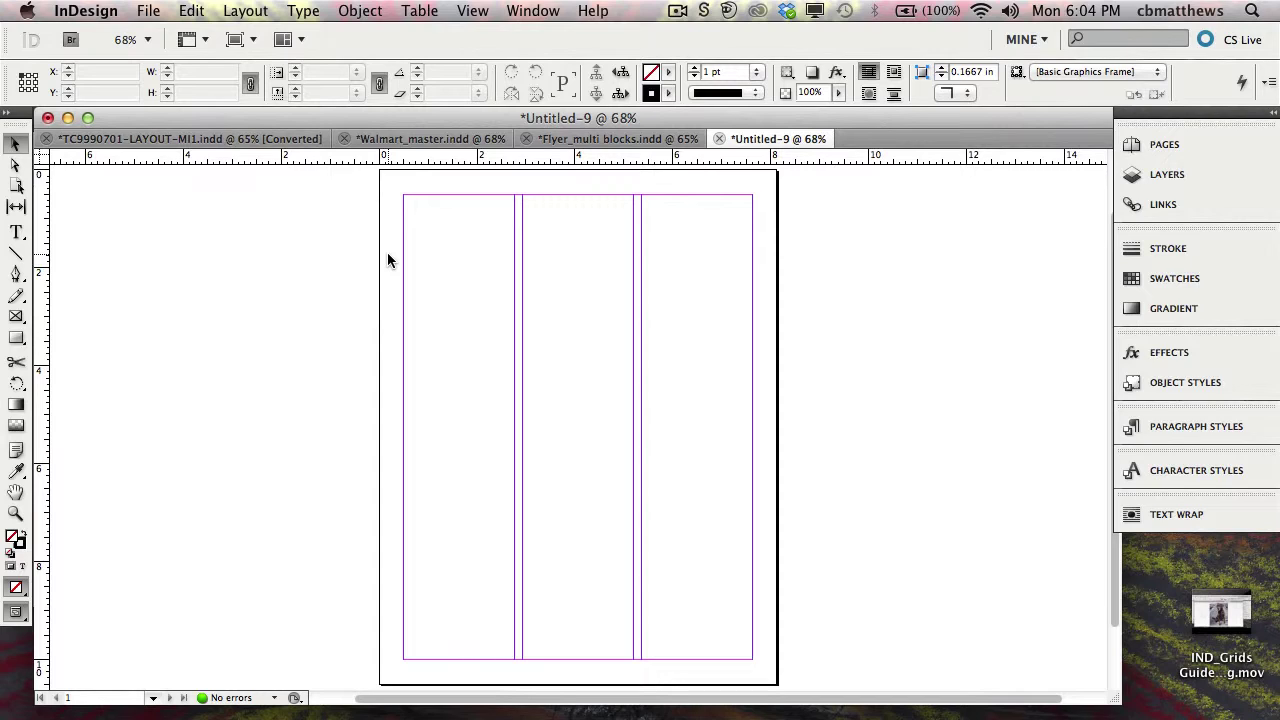
- Create a rectangle frame 3 in wide and 2 in high, and align it to the page's upper-left margin corner
left_click(17, 318)
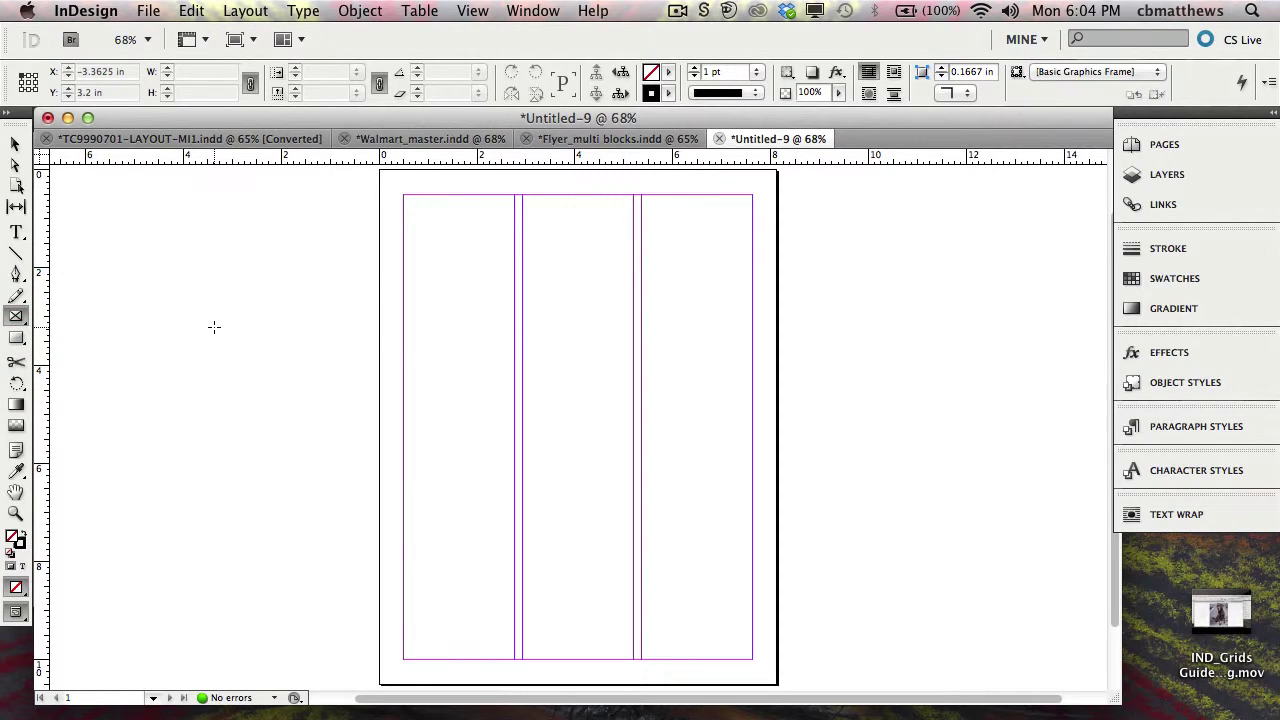
left_click(268, 329)
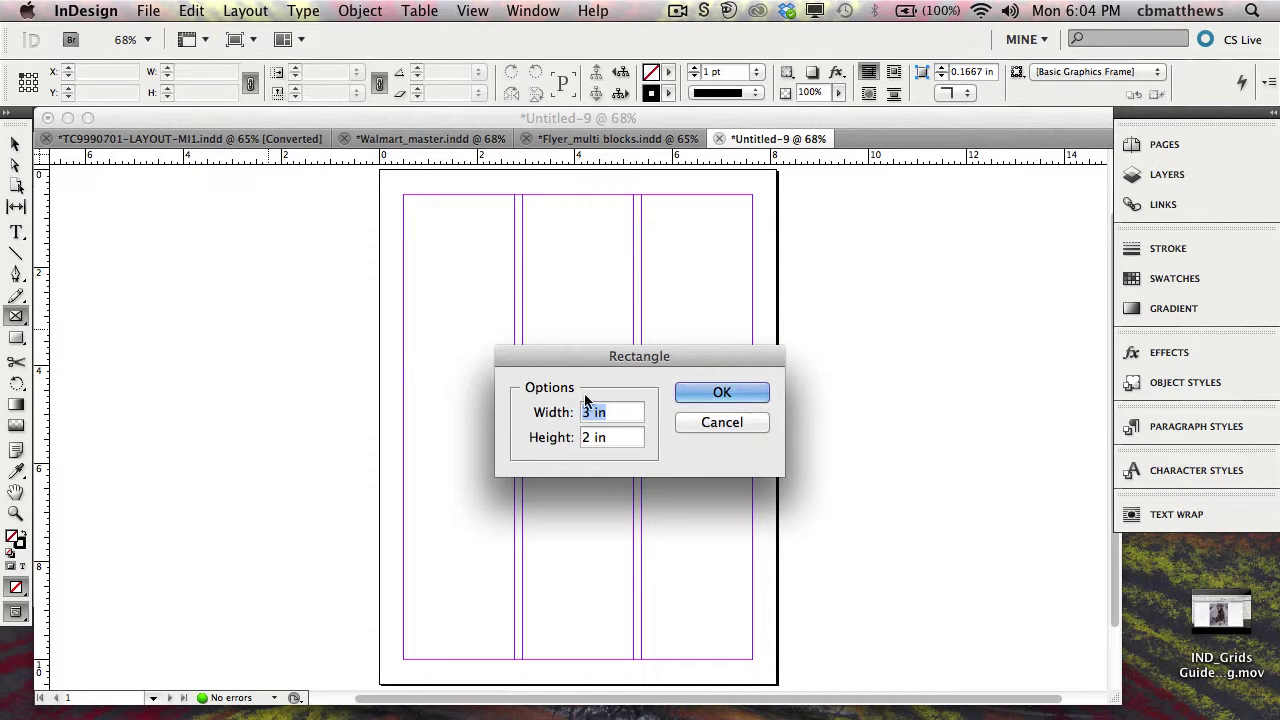
left_click(687, 390)
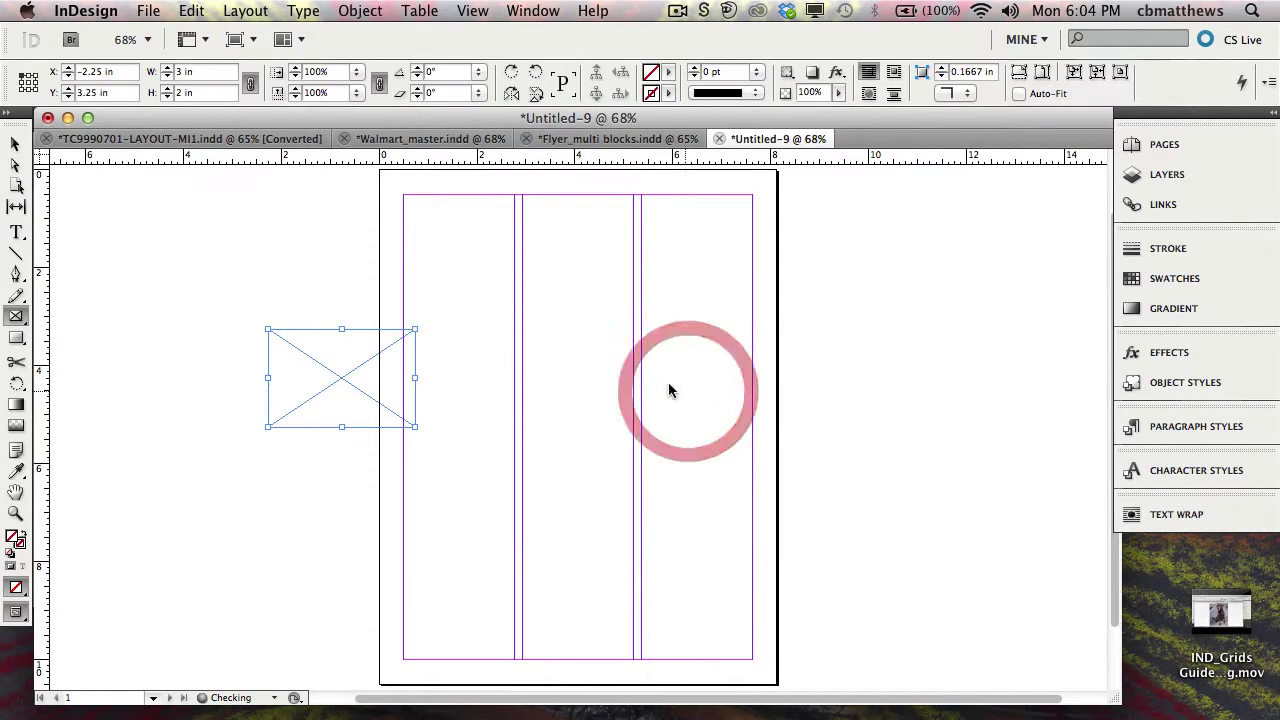
left_click(15, 145)
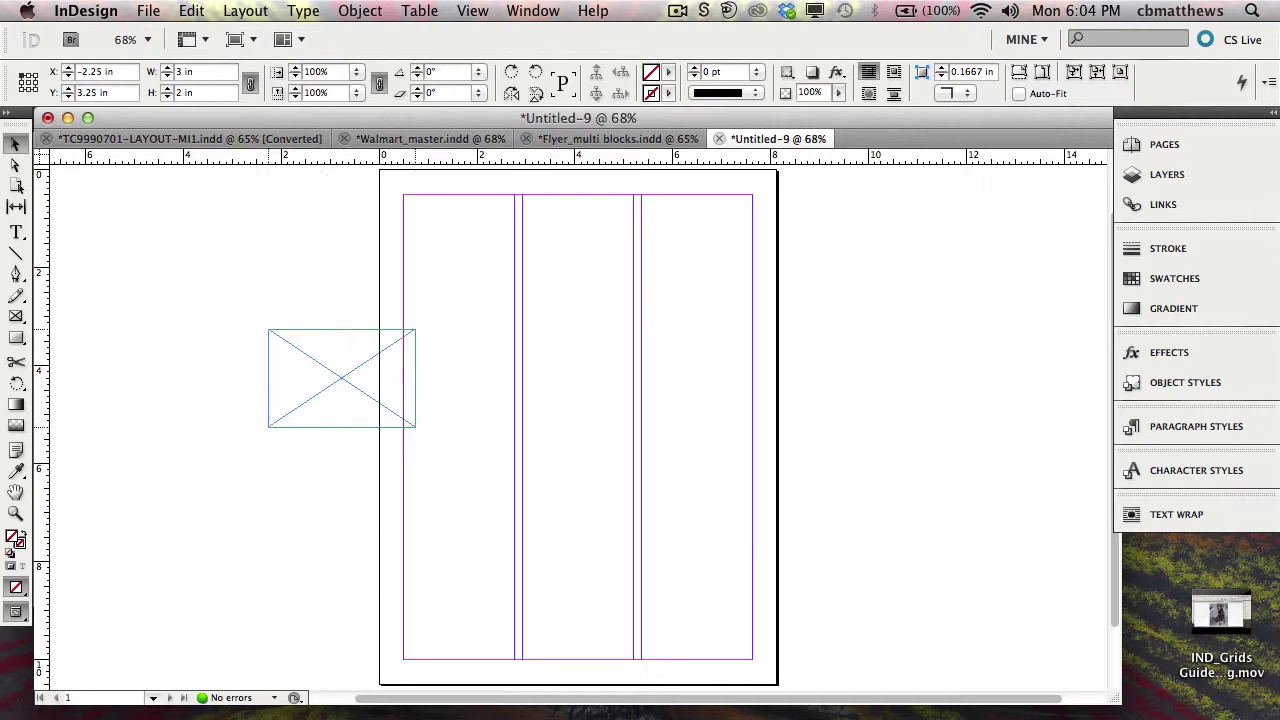
left_click_drag(318, 335, 453, 201)
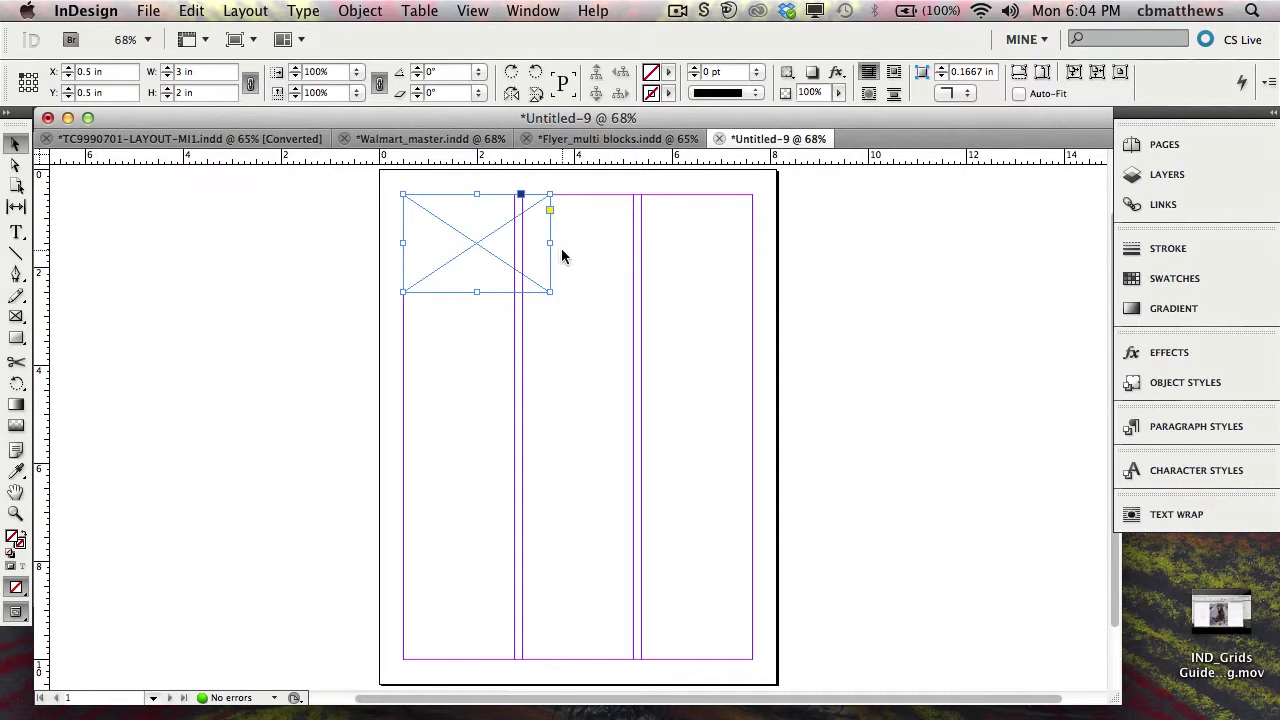
- Try widening the frame to the second column's right edge and enlarging it freely from its lower-right corner, undoing each resize
left_click_drag(551, 242, 631, 259)
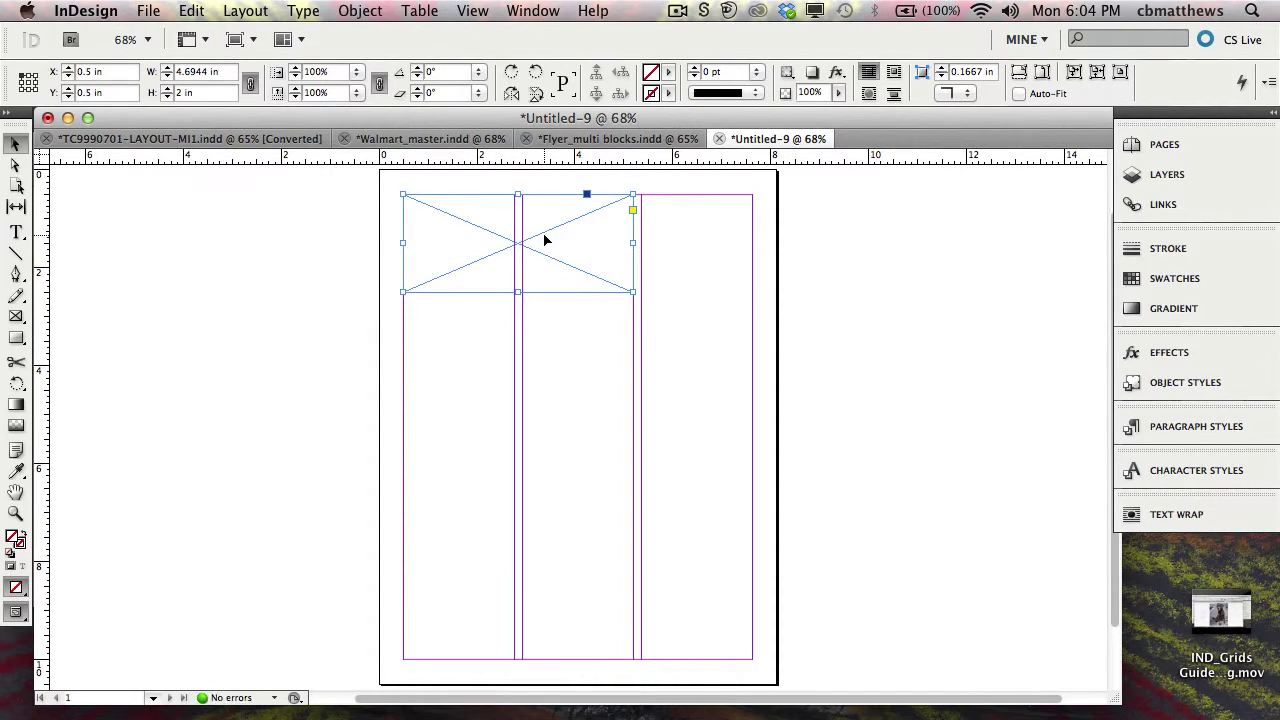
key("super+z")
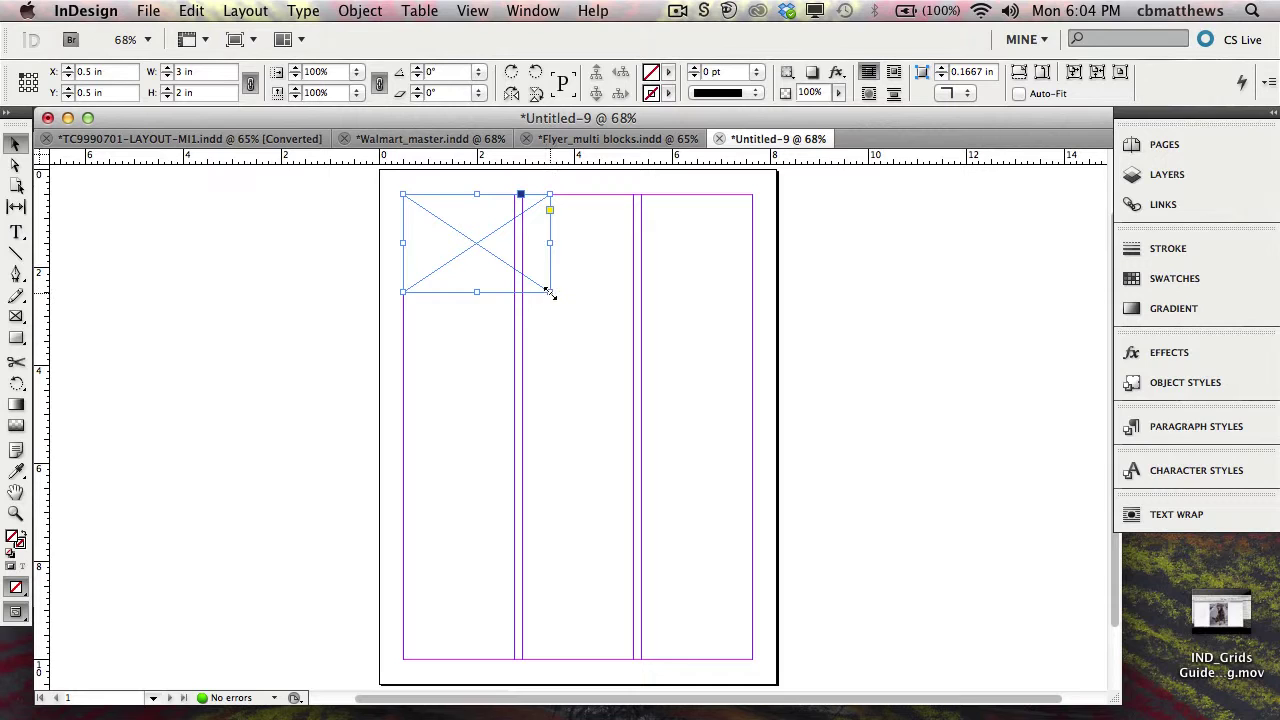
left_click_drag(550, 291, 630, 386)
key("super+z")
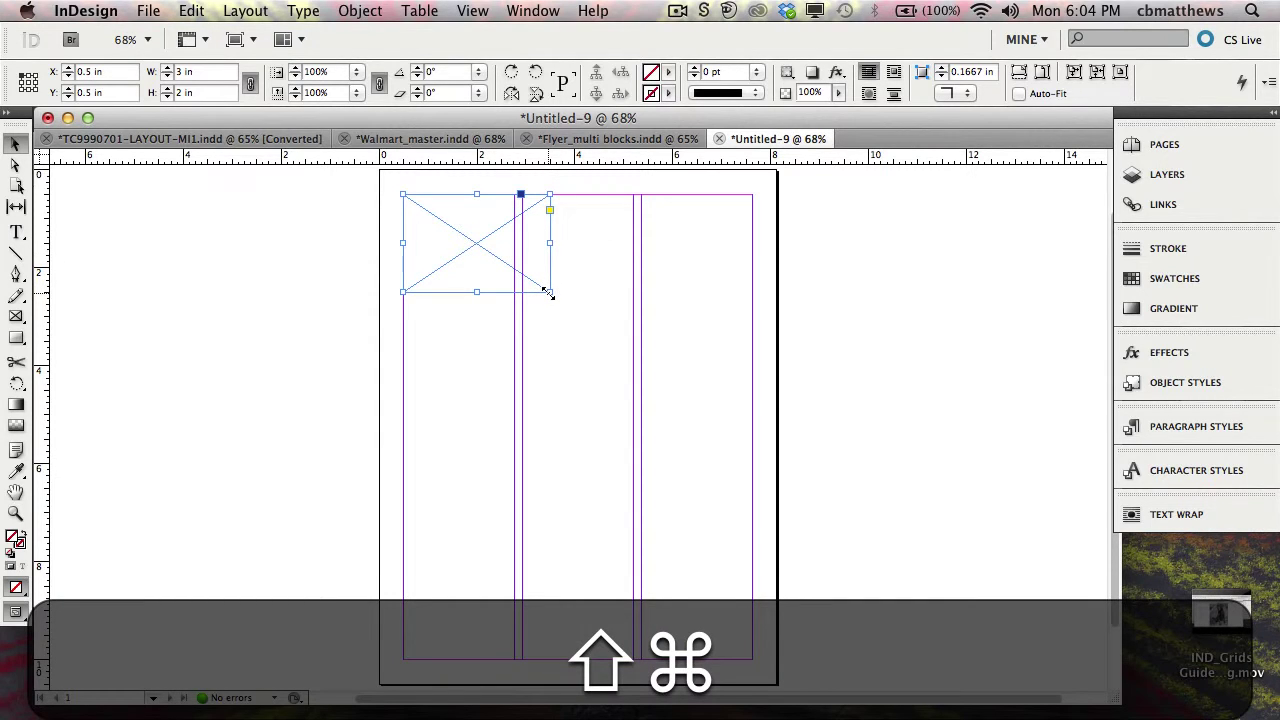
- Scale the frame proportionally from its lower-right corner to span the first two columns, about 4.69 by 3.13 in
left_click_drag(547, 291, 632, 347)
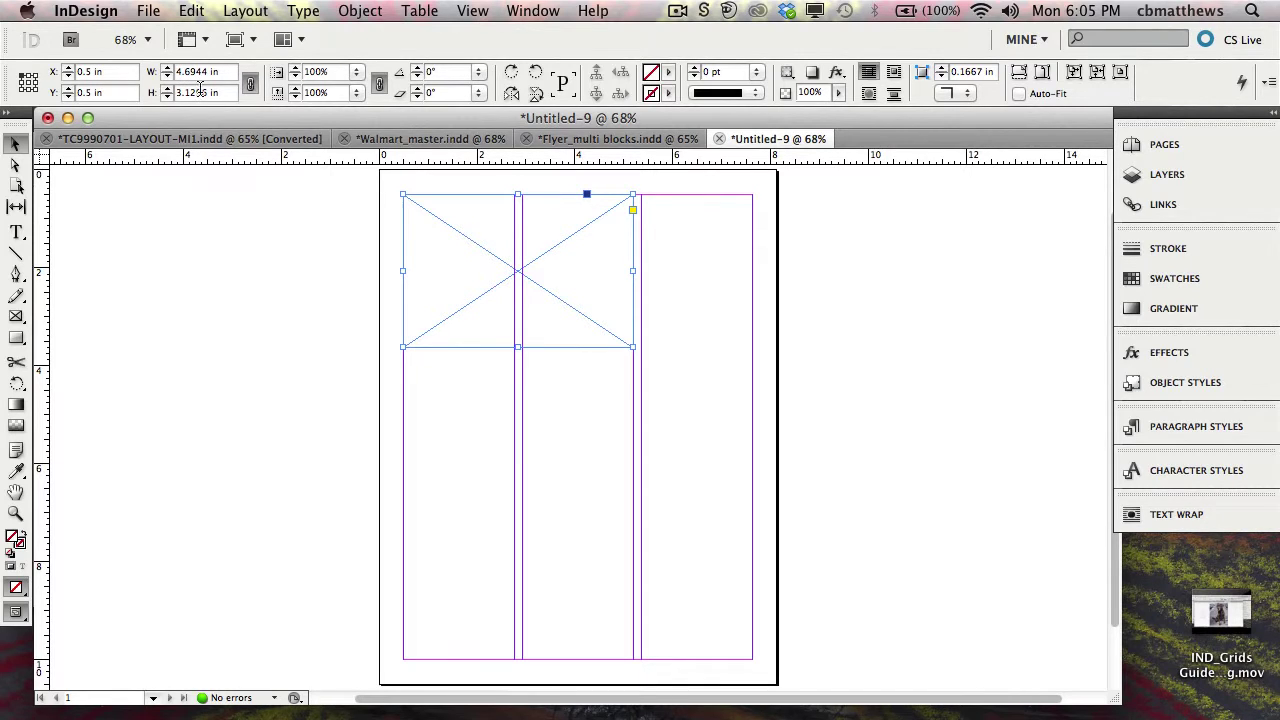
- Try a frame width of 7 in with width and height proportions constrained, and undo it
left_click(251, 88)
triple_click(213, 70)
type("7")
key("Tab")
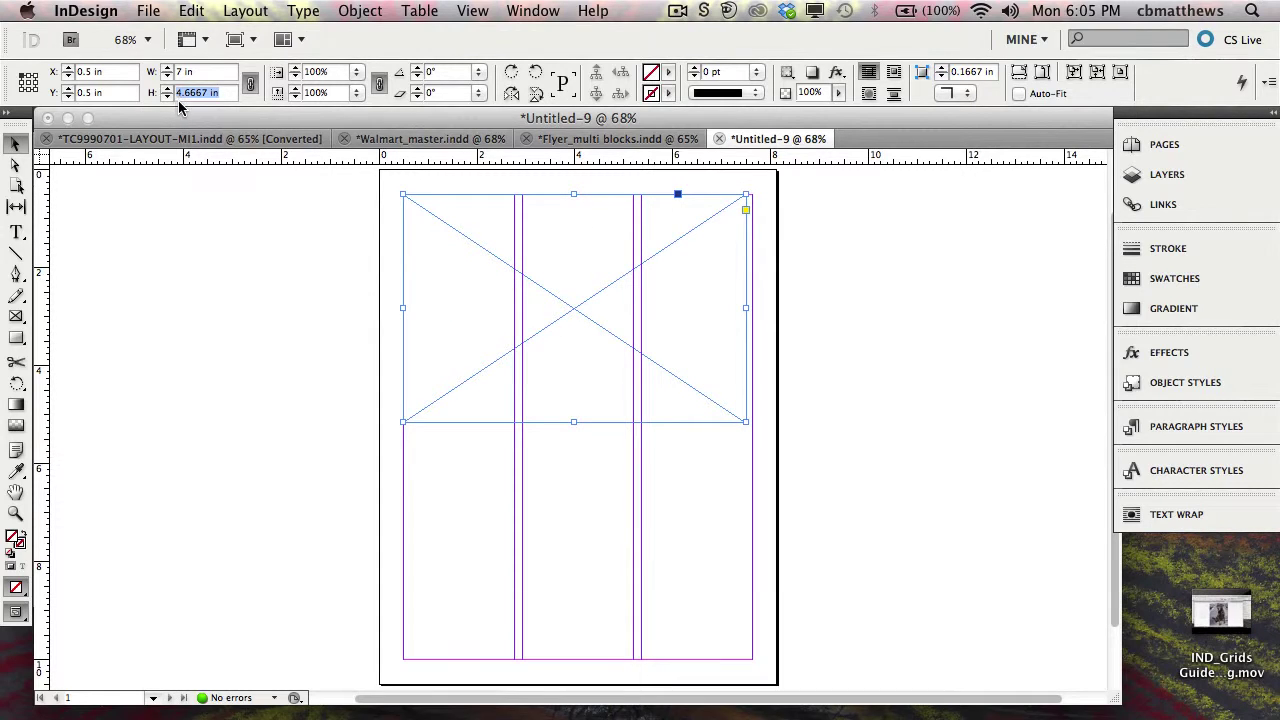
key("super+z")
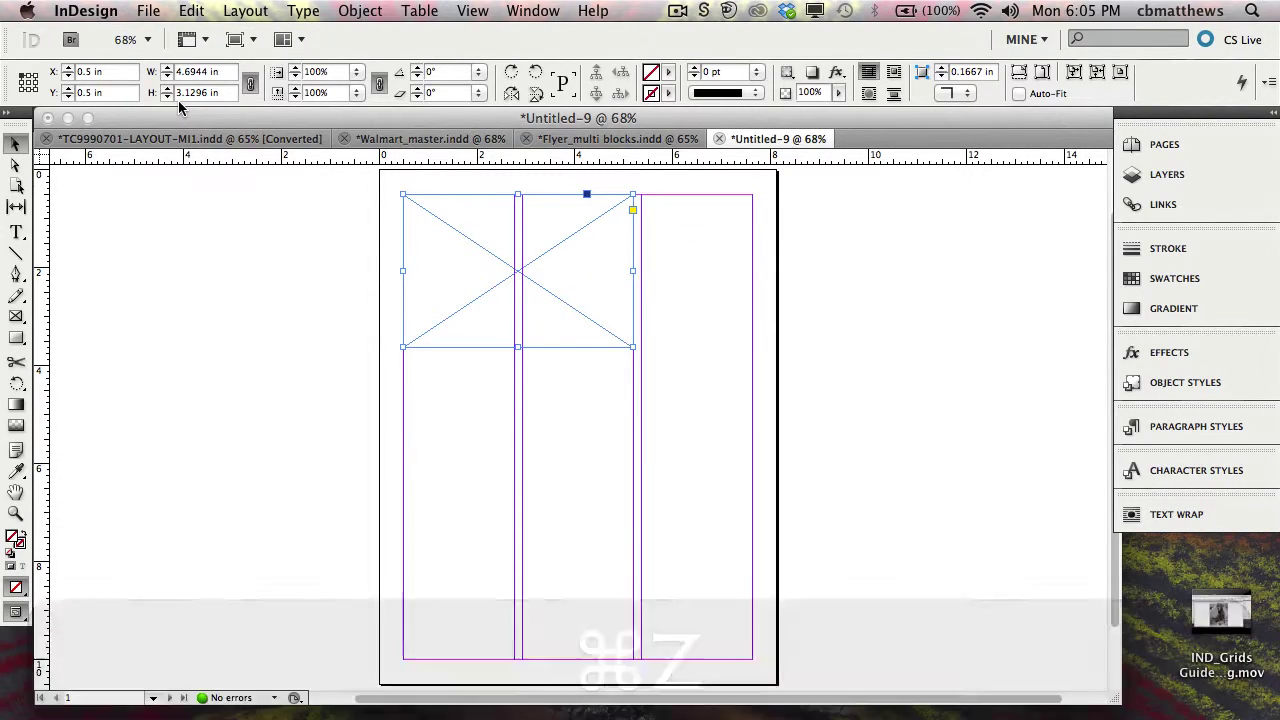
- Turn off proportional width and height, try a frame width of 7 in, undo it and deselect the frame
left_click(250, 83)
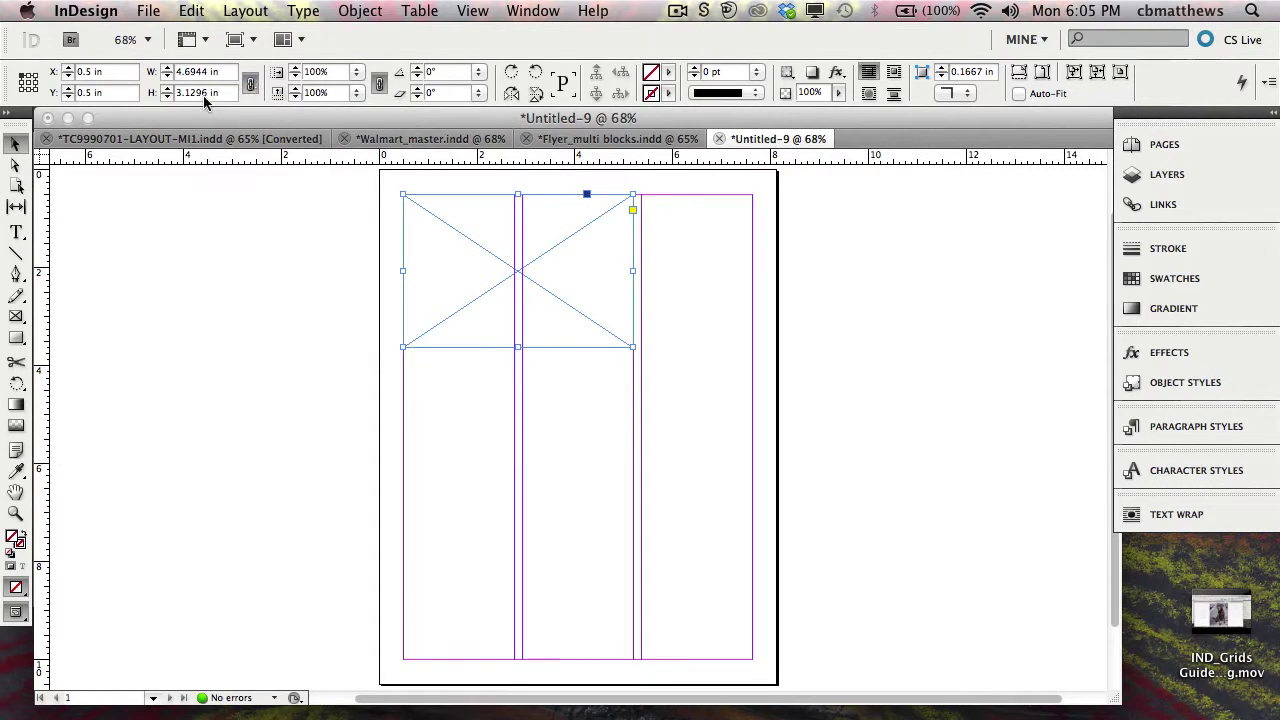
left_click(250, 85)
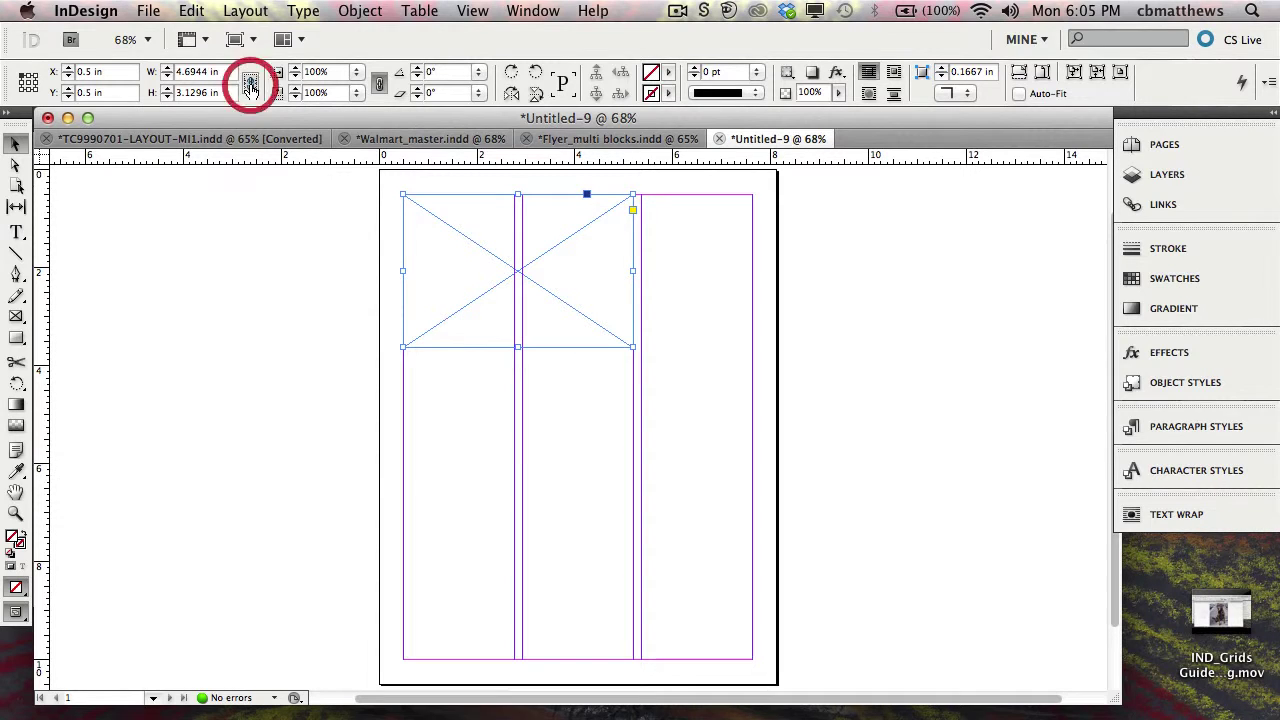
left_click(197, 72)
triple_click(197, 72)
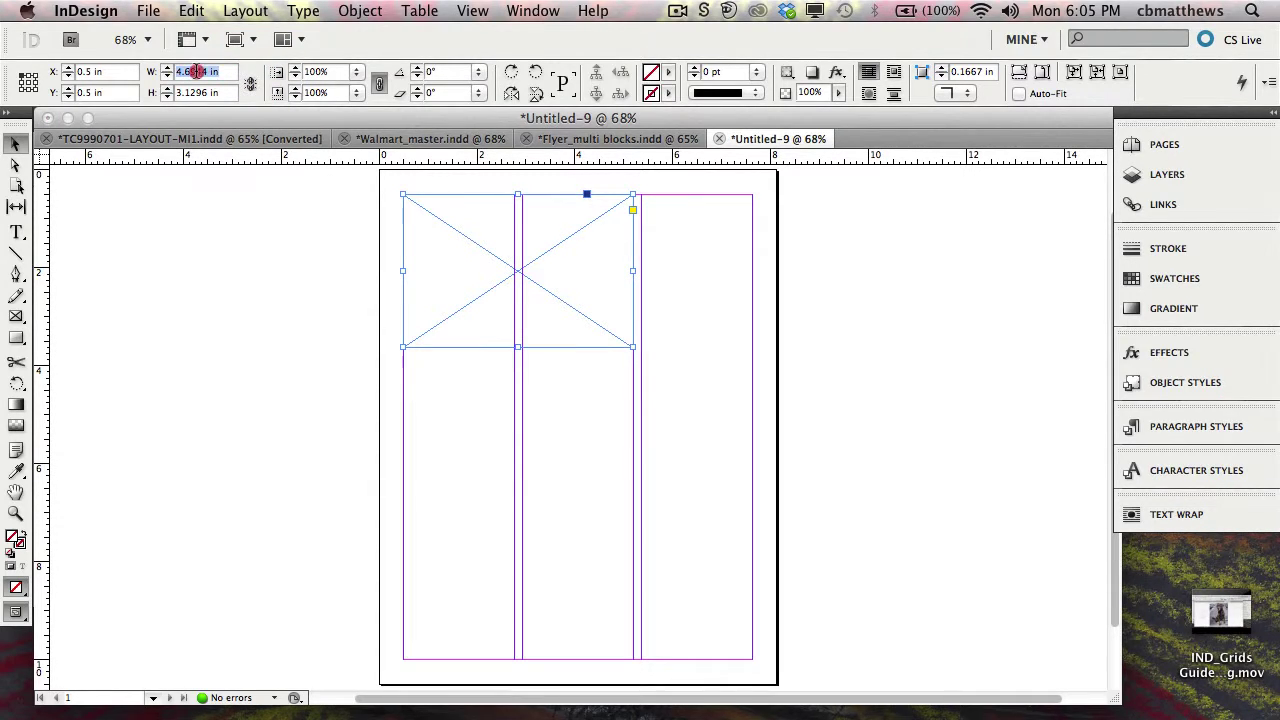
type("7")
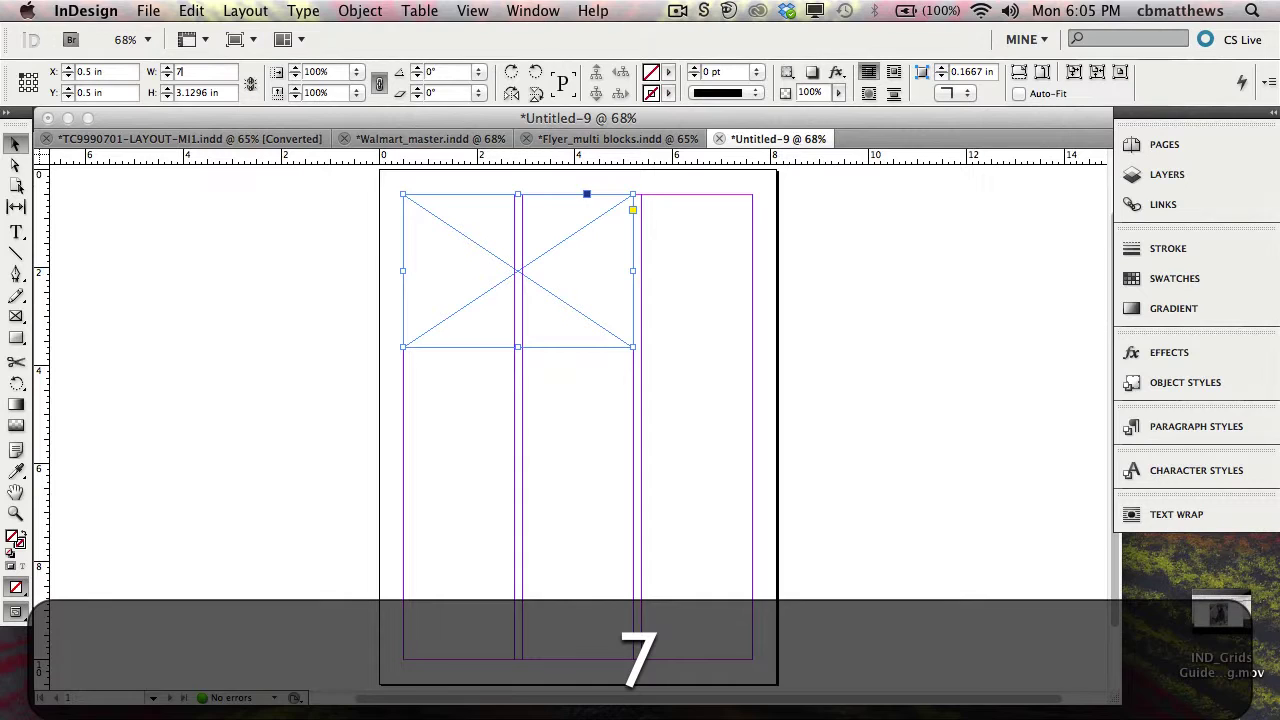
key("Tab")
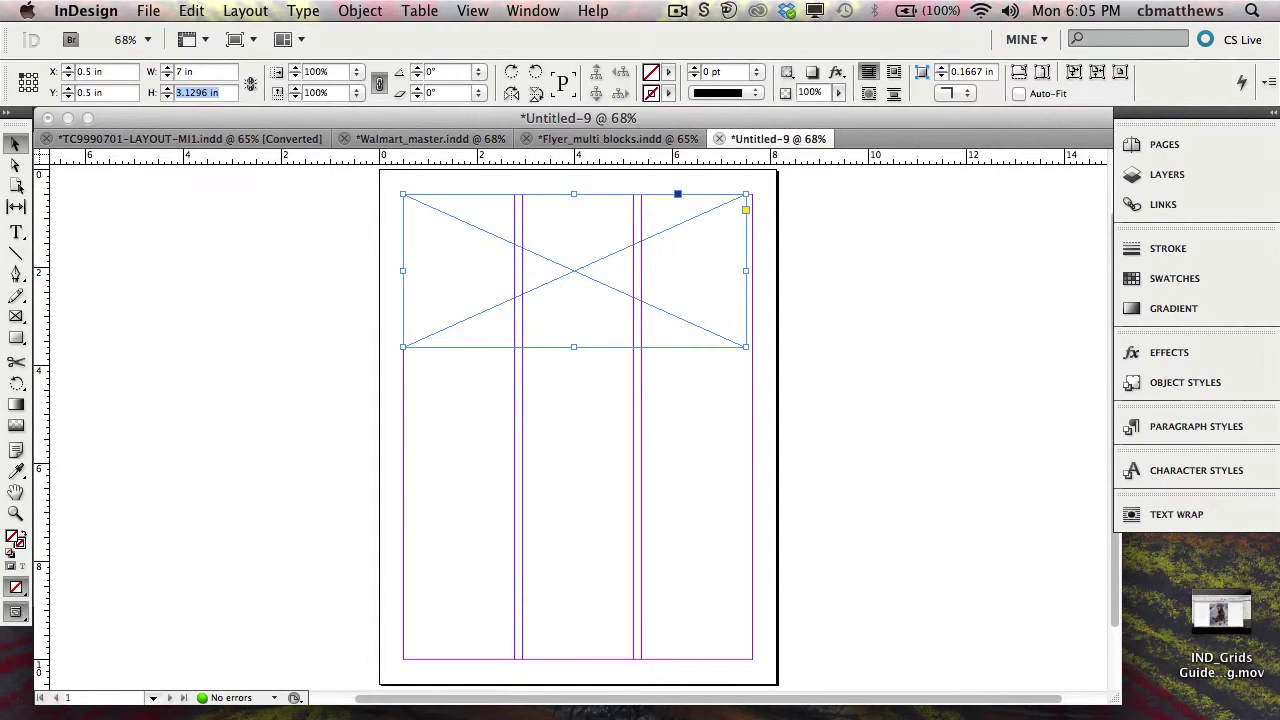
key("ctrl+z")
left_click(154, 240)
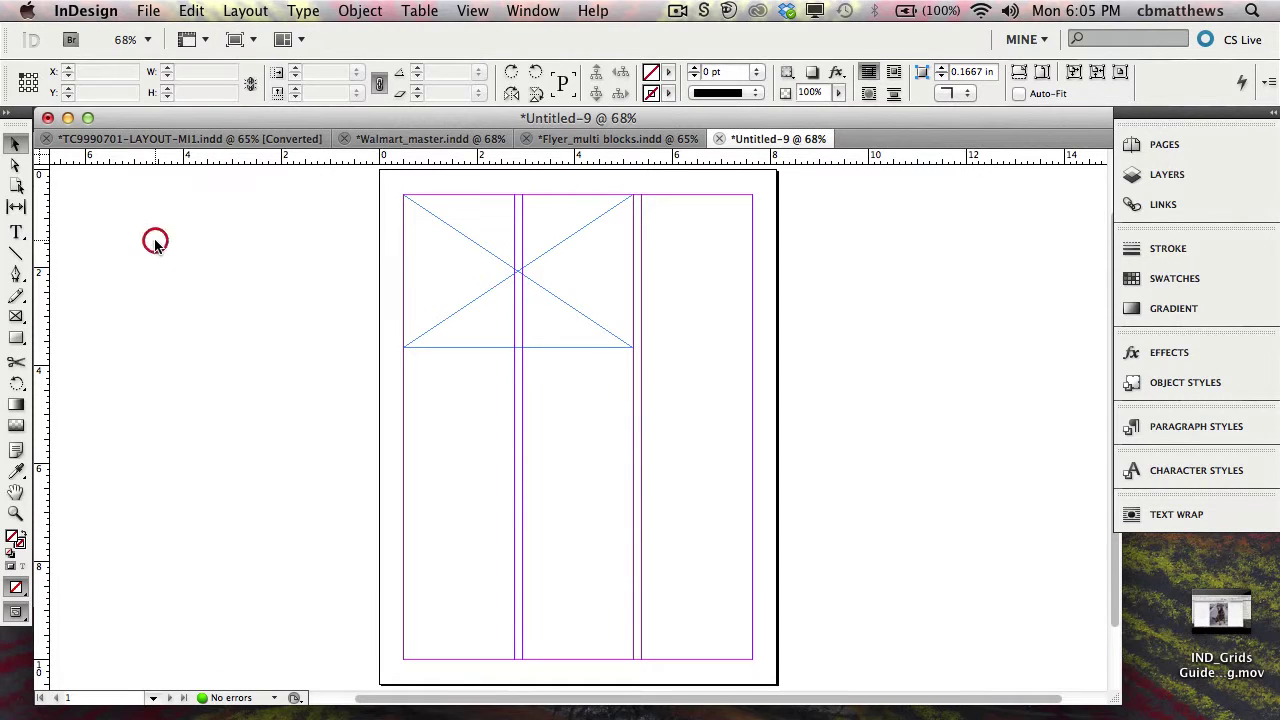
- Draw a second rectangle frame below the first, spanning all three columns, about 7.13 in wide and 4 in high
left_click(18, 320)
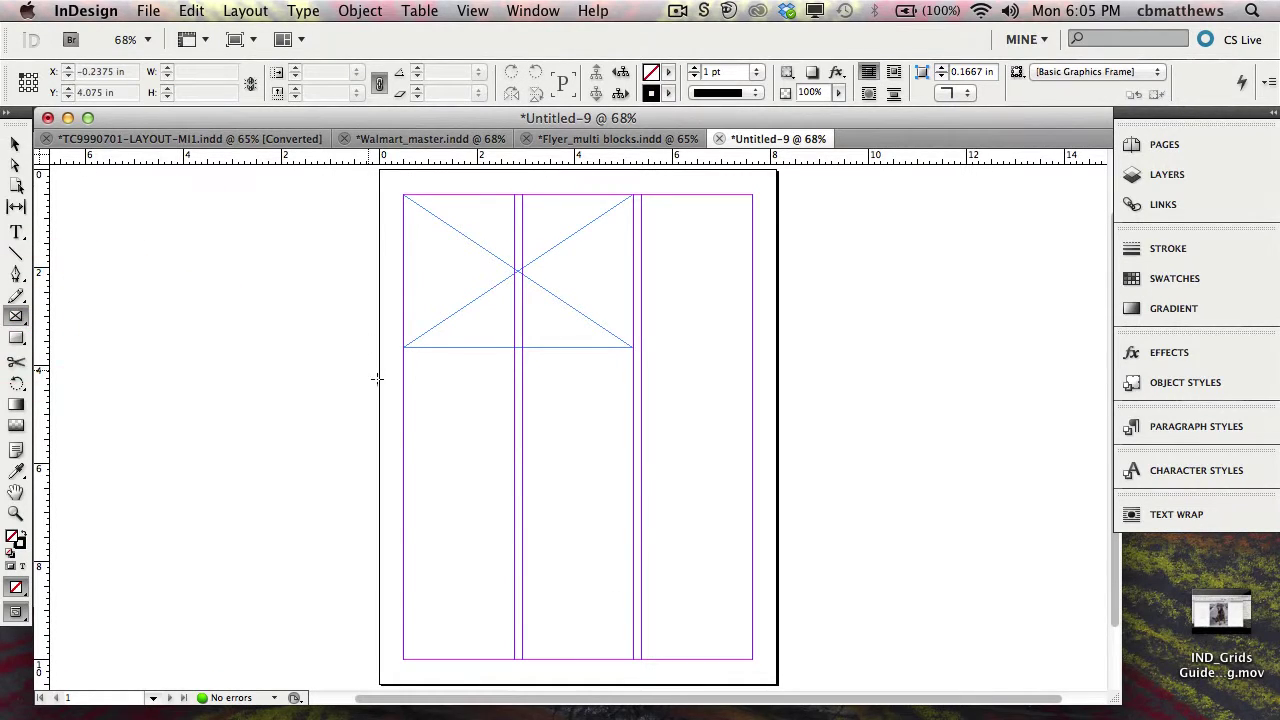
mouse_move(404, 380)
left_mouse_down()
mouse_move(416, 408)
mouse_move(514, 457)
mouse_move(551, 517)
mouse_move(585, 511)
mouse_move(594, 480)
mouse_move(633, 541)
mouse_move(752, 568)
left_mouse_up()
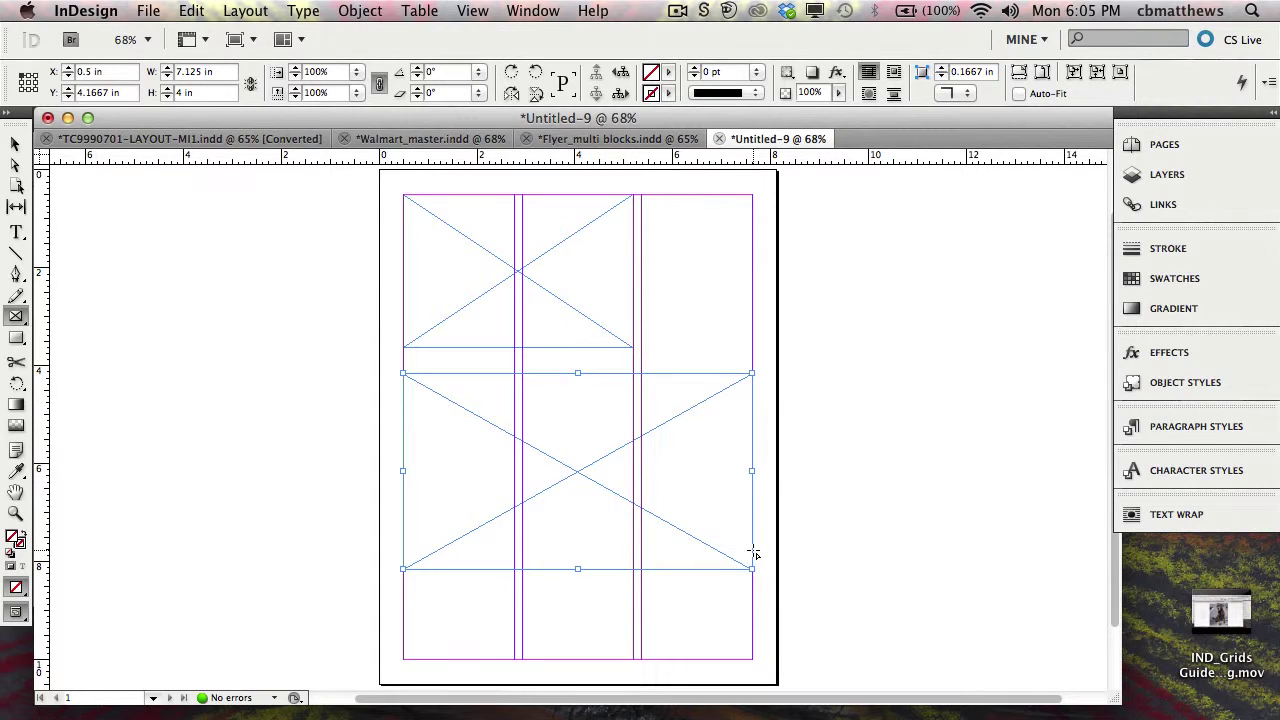
- Delete both frames from the page
left_click(14, 145)
key("super+a")
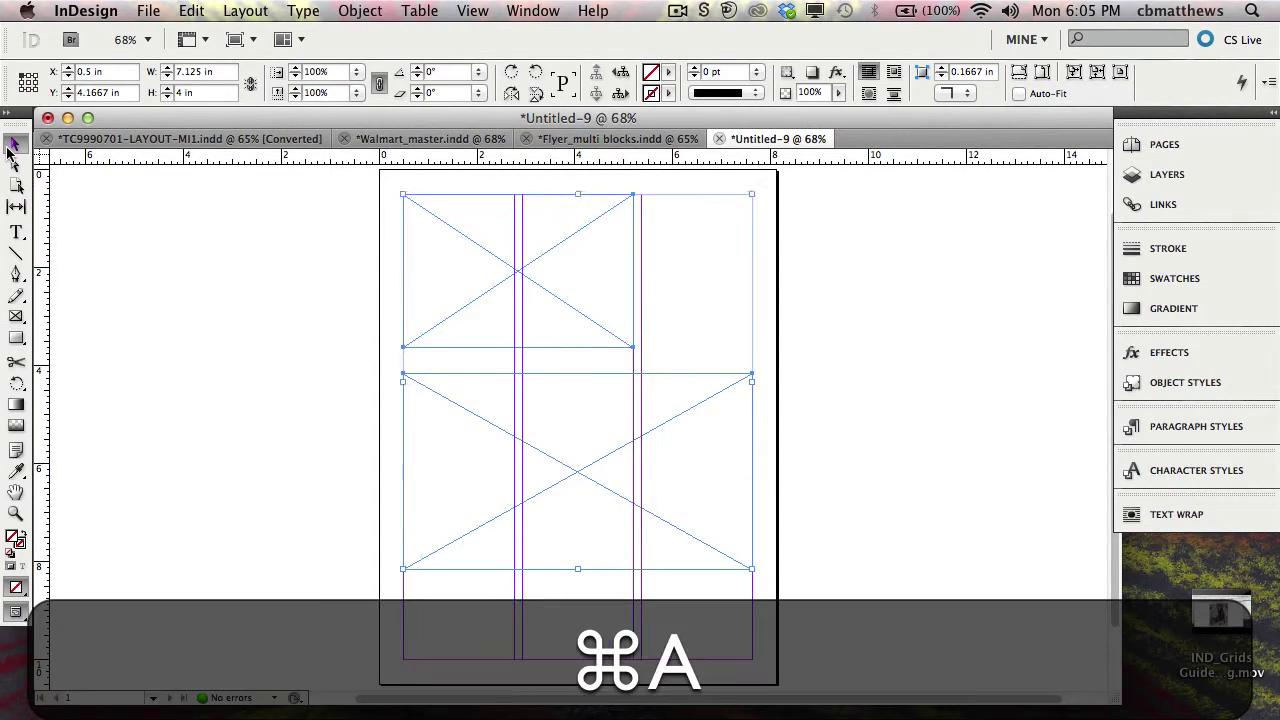
key("super+BackSpace")
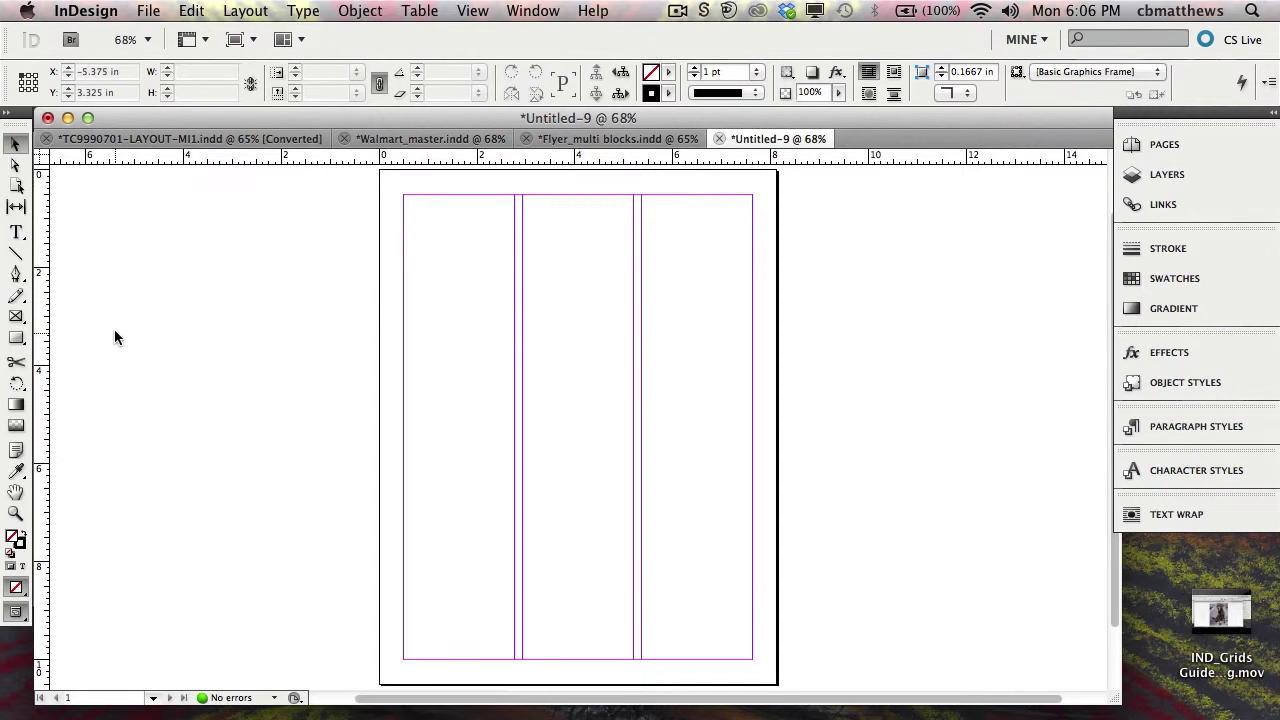
- Place cat5-couch.jpg from the kittens folder at its original size on the pasteboard left of the page, and deselect it
left_click(150, 11)
left_click(185, 298)
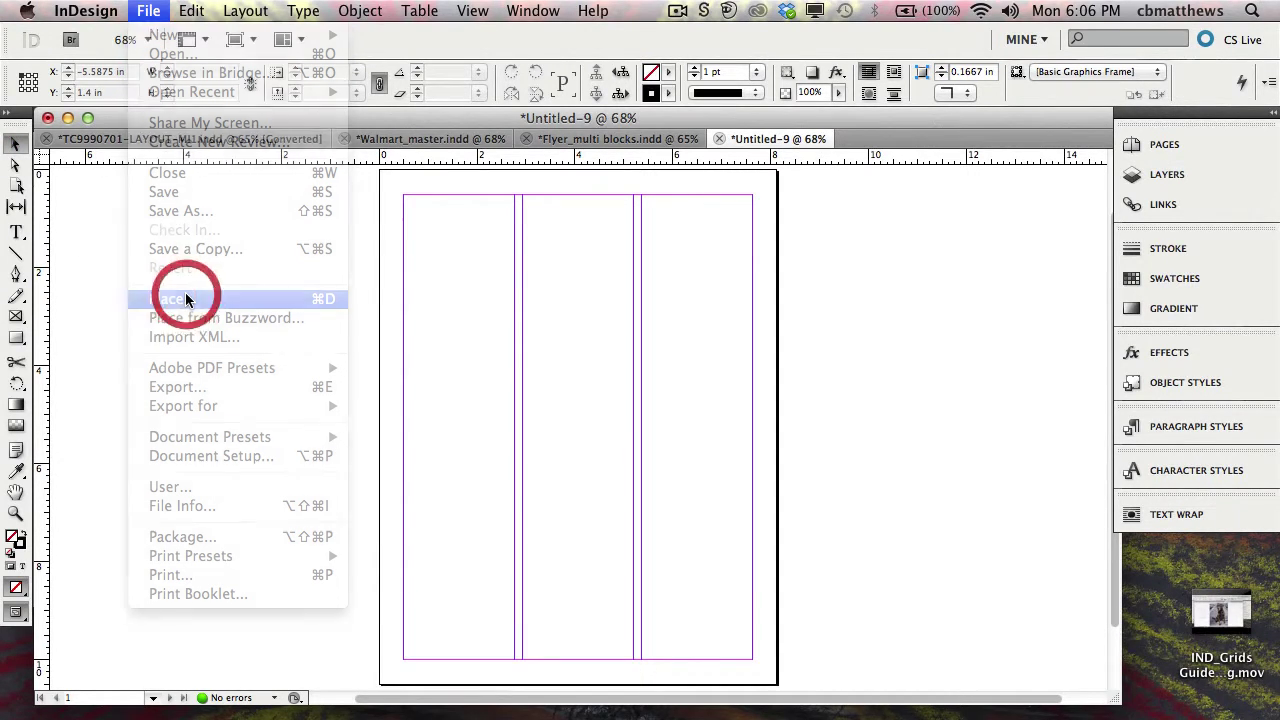
left_click(566, 215)
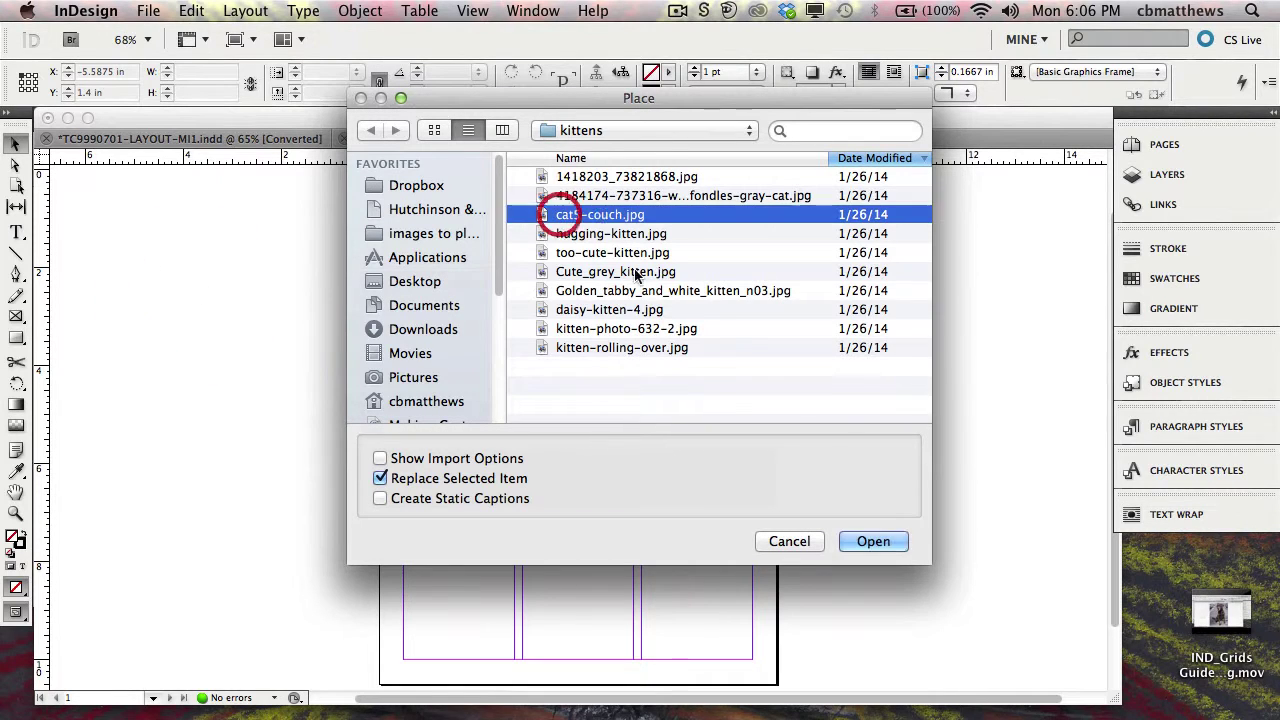
left_click(873, 541)
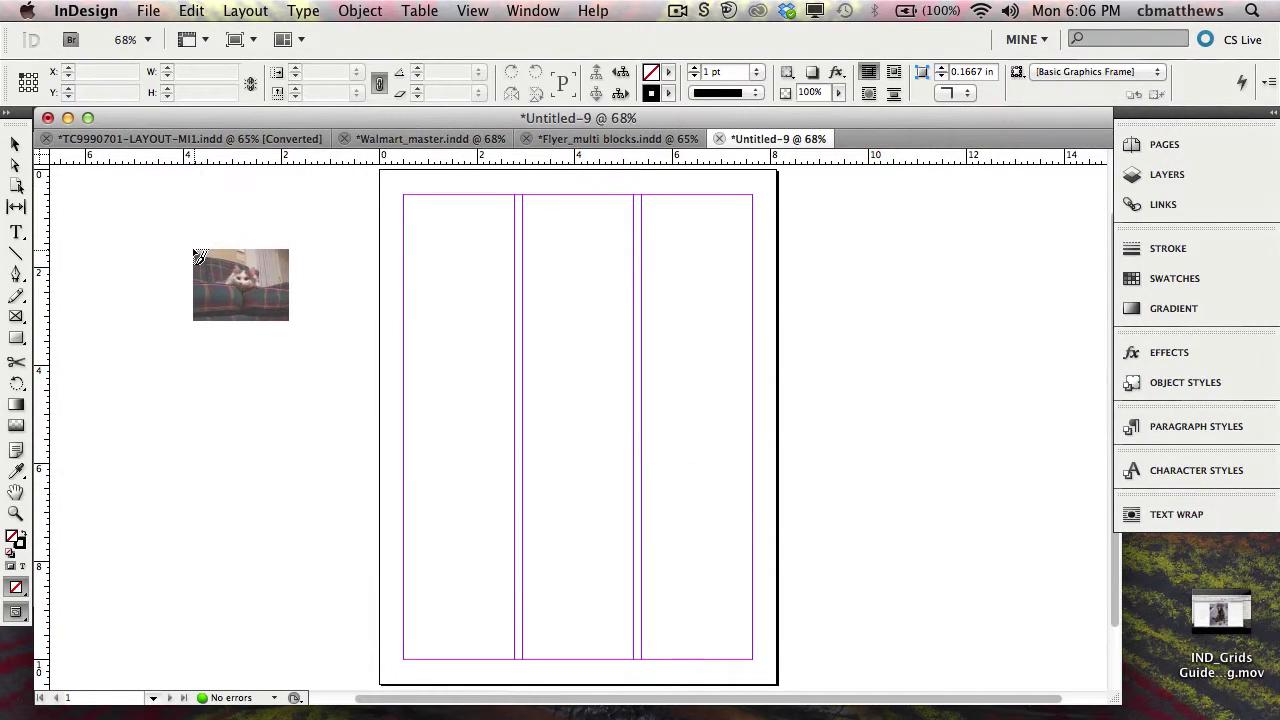
left_click(183, 245)
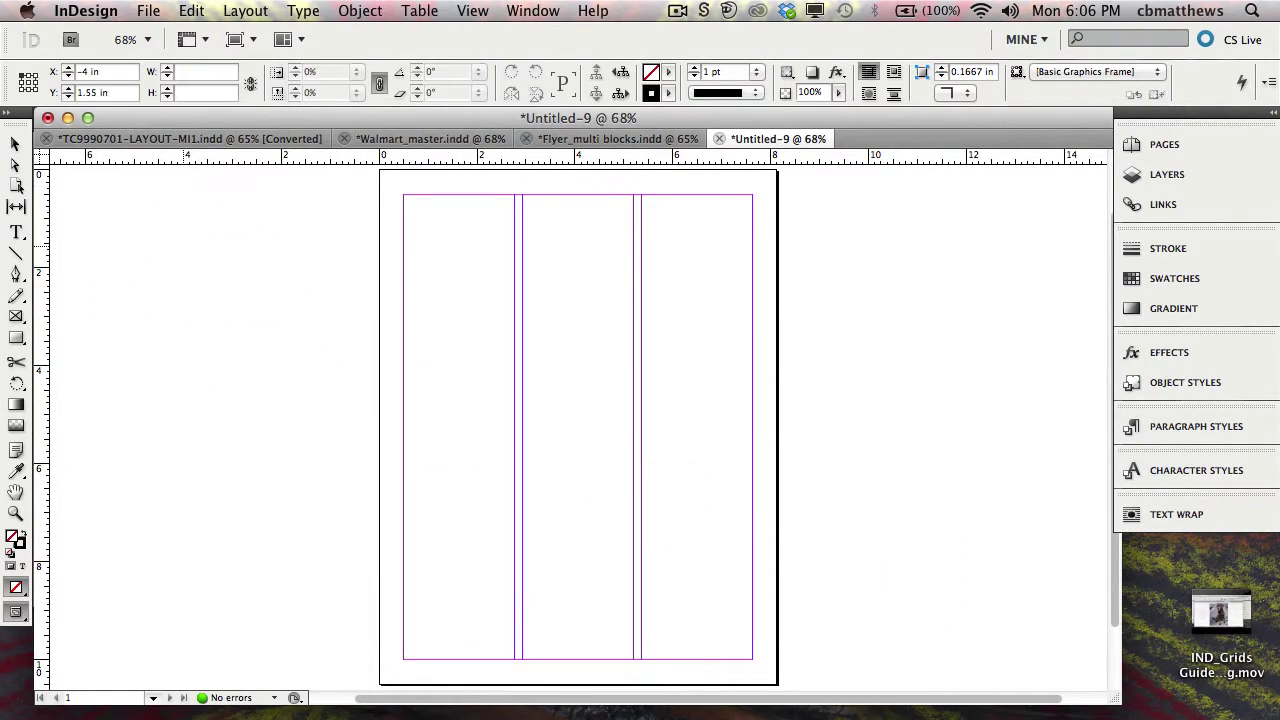
left_click(217, 366)
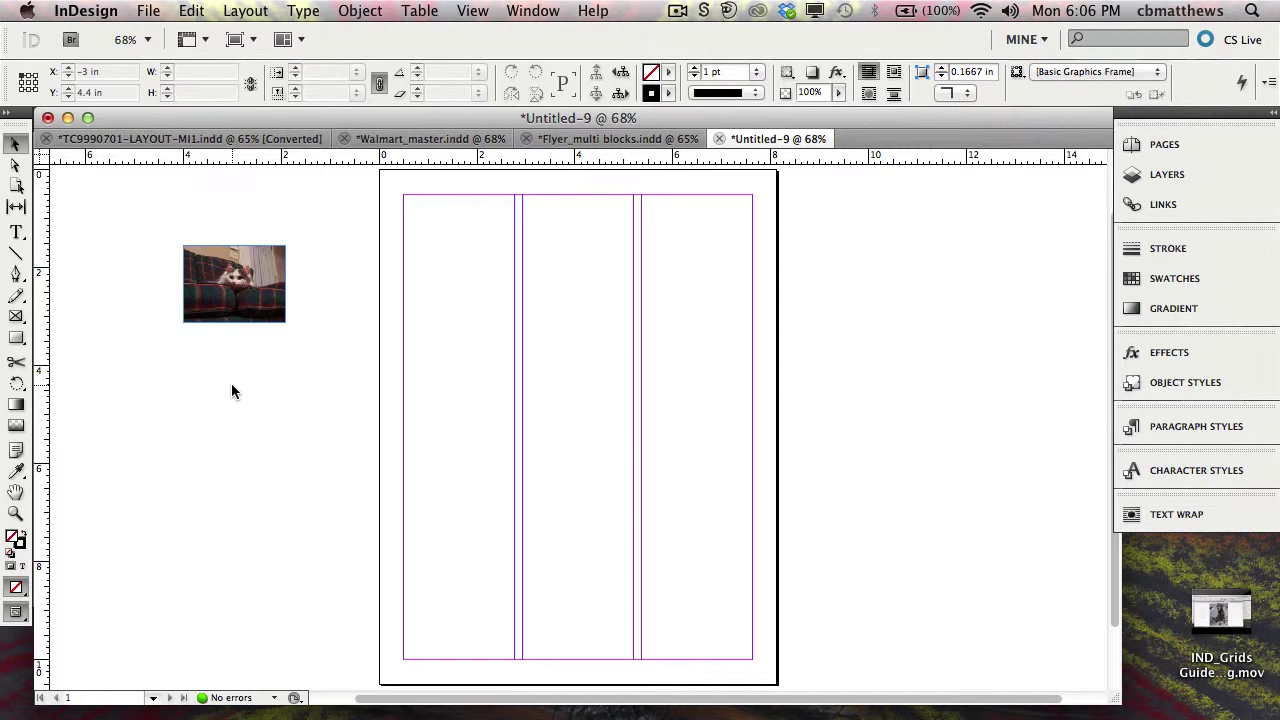
- Try replacing the selected couch cat image with hugging-kitten.jpg, undo the replacement and deselect the image
left_click(212, 315)
key("super+d")
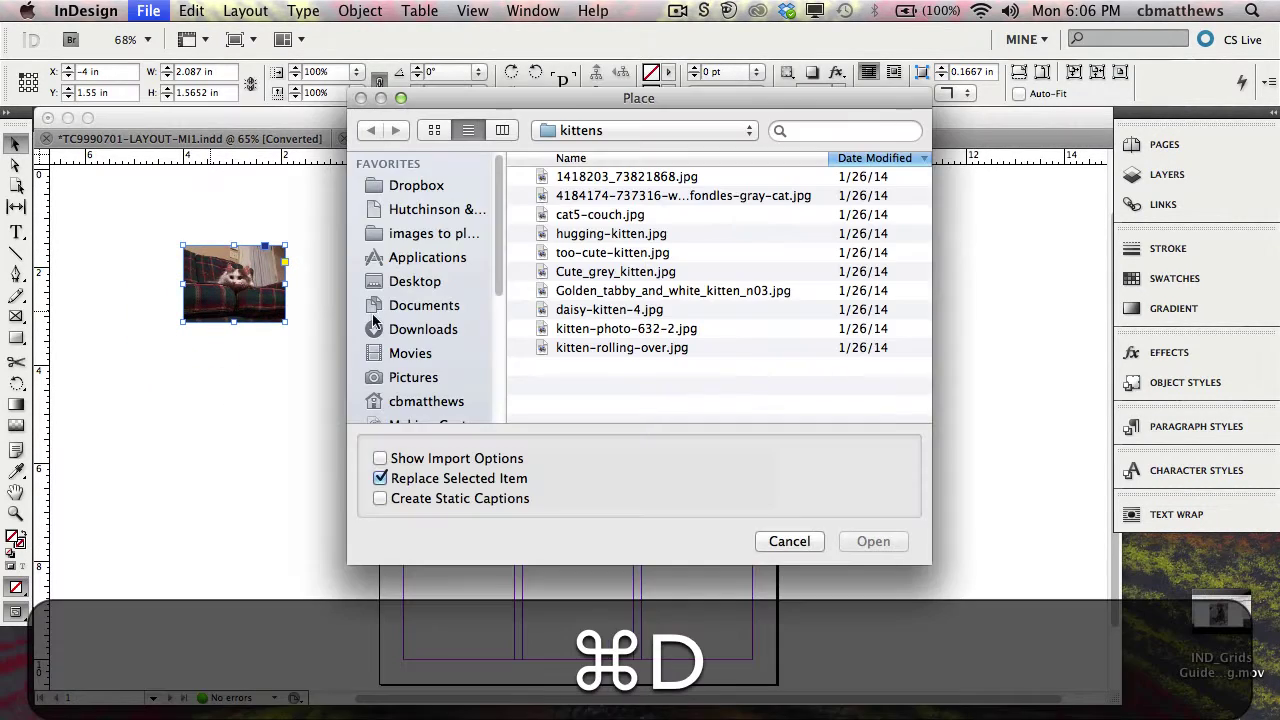
left_click(587, 236)
key("Return")
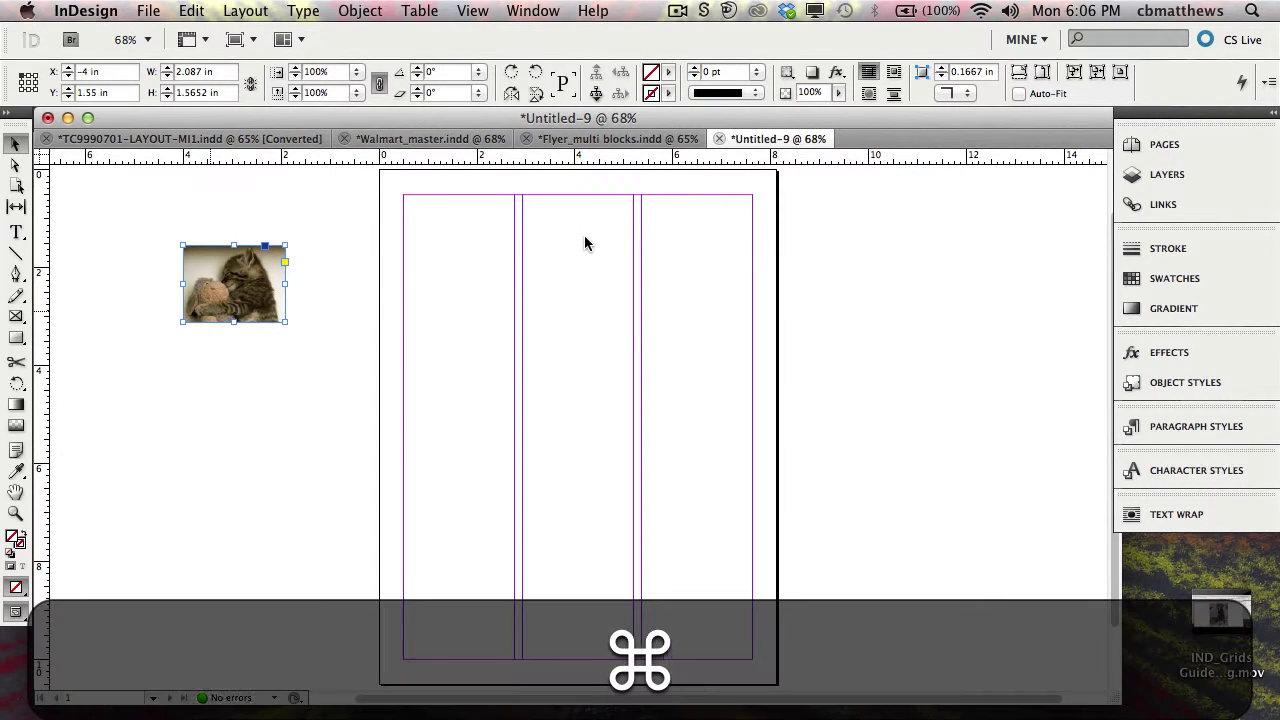
key("super+z")
left_click(346, 222)
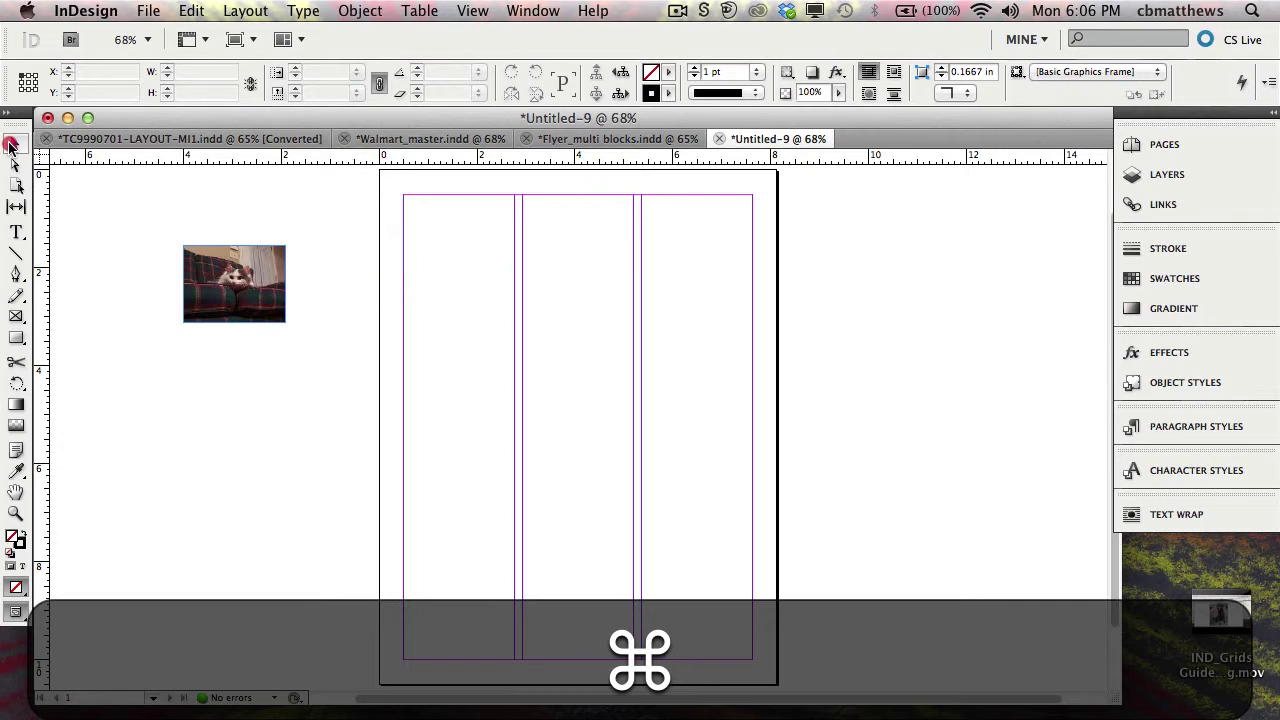
left_click(15, 143)
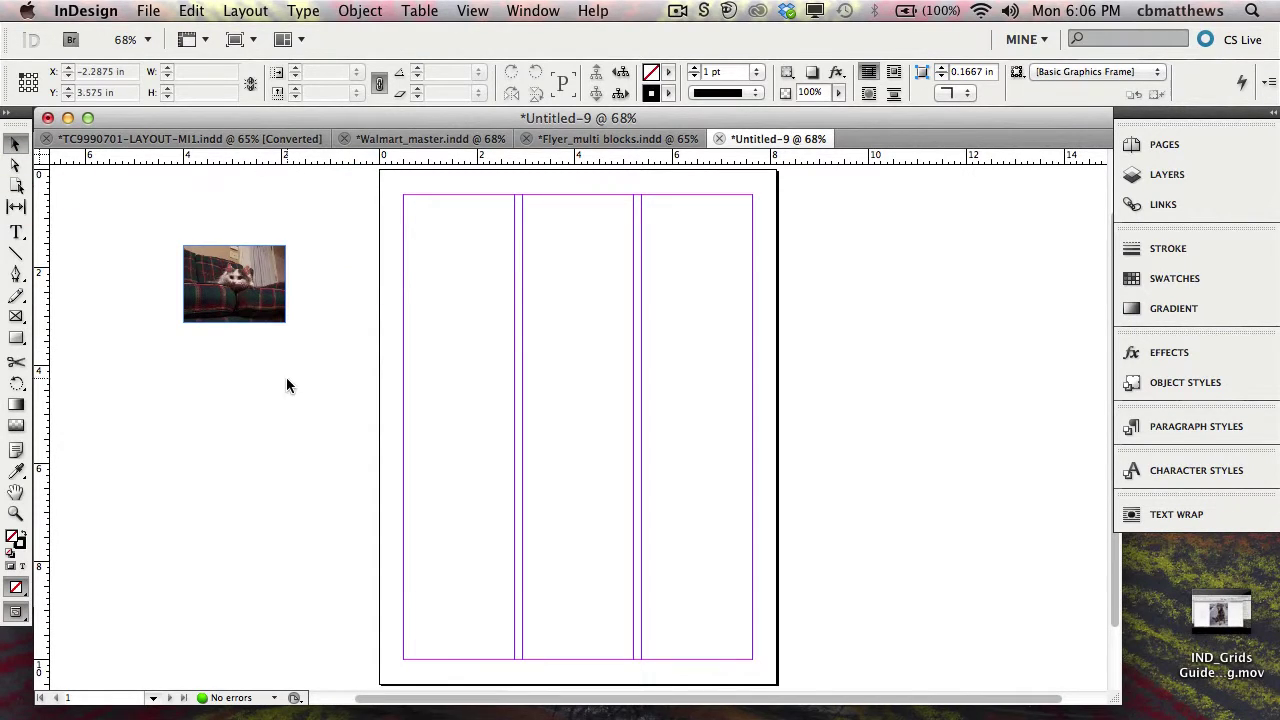
- Place hugging-kitten.jpg as a separate image about 3.7 by 6.33 in, and move it onto the pasteboard below the couch cat image
key("super")
key("super+d")
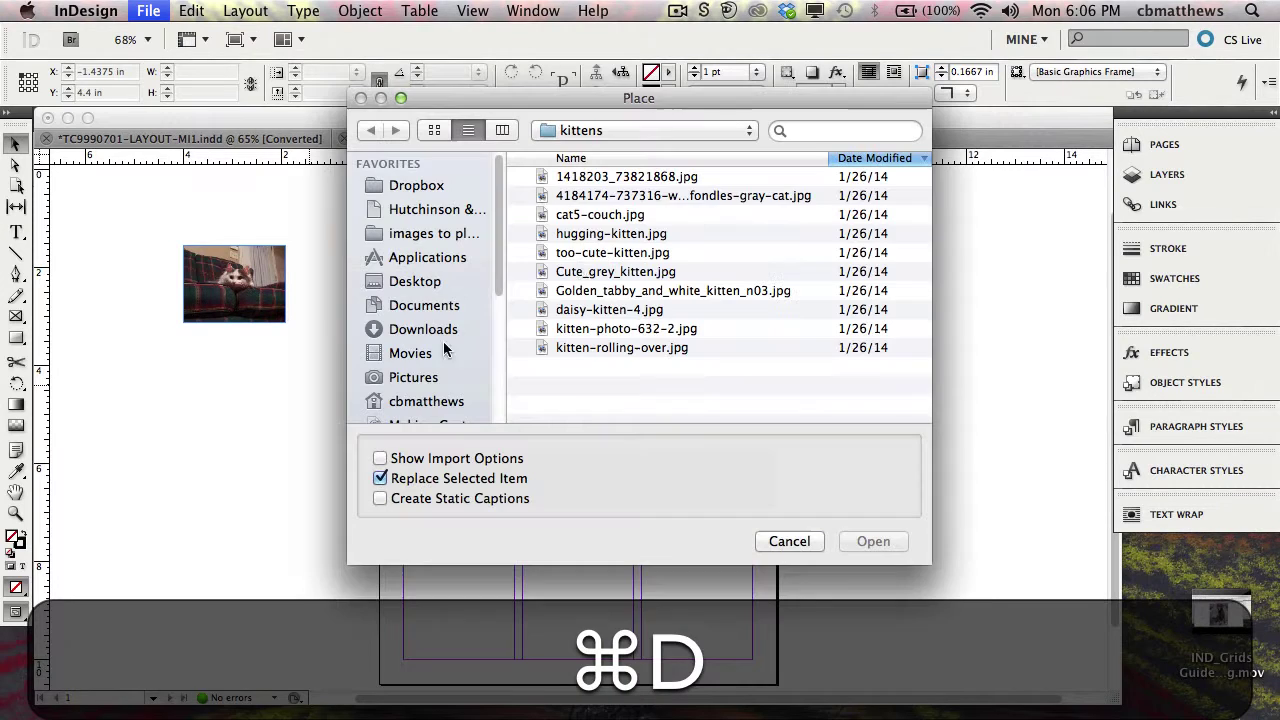
left_click(586, 238)
left_click(860, 538)
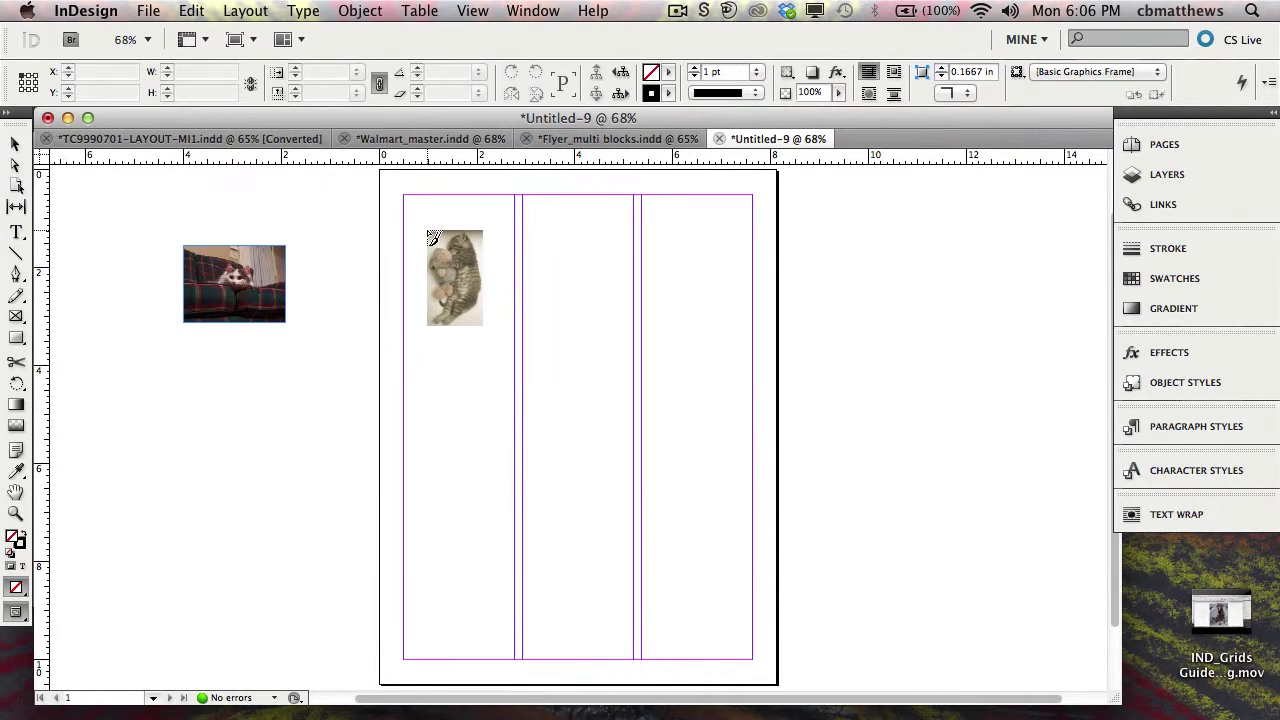
left_click_drag(411, 218, 634, 527)
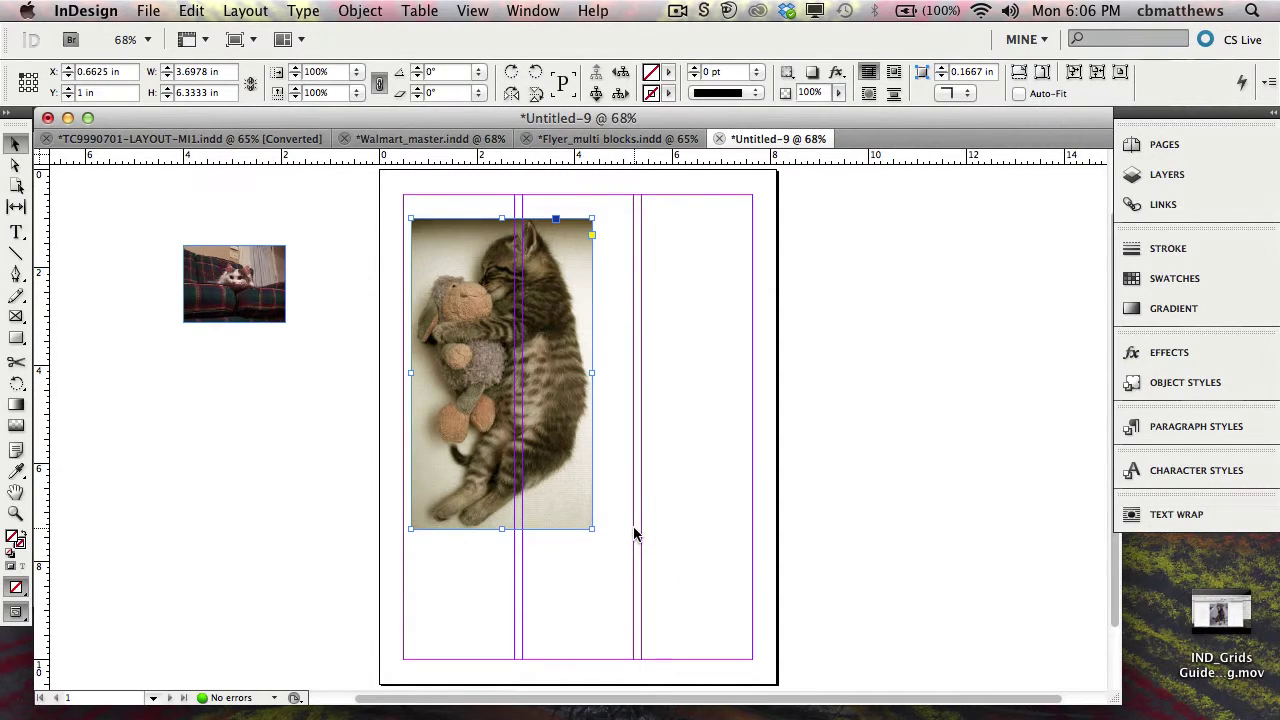
left_click(278, 402)
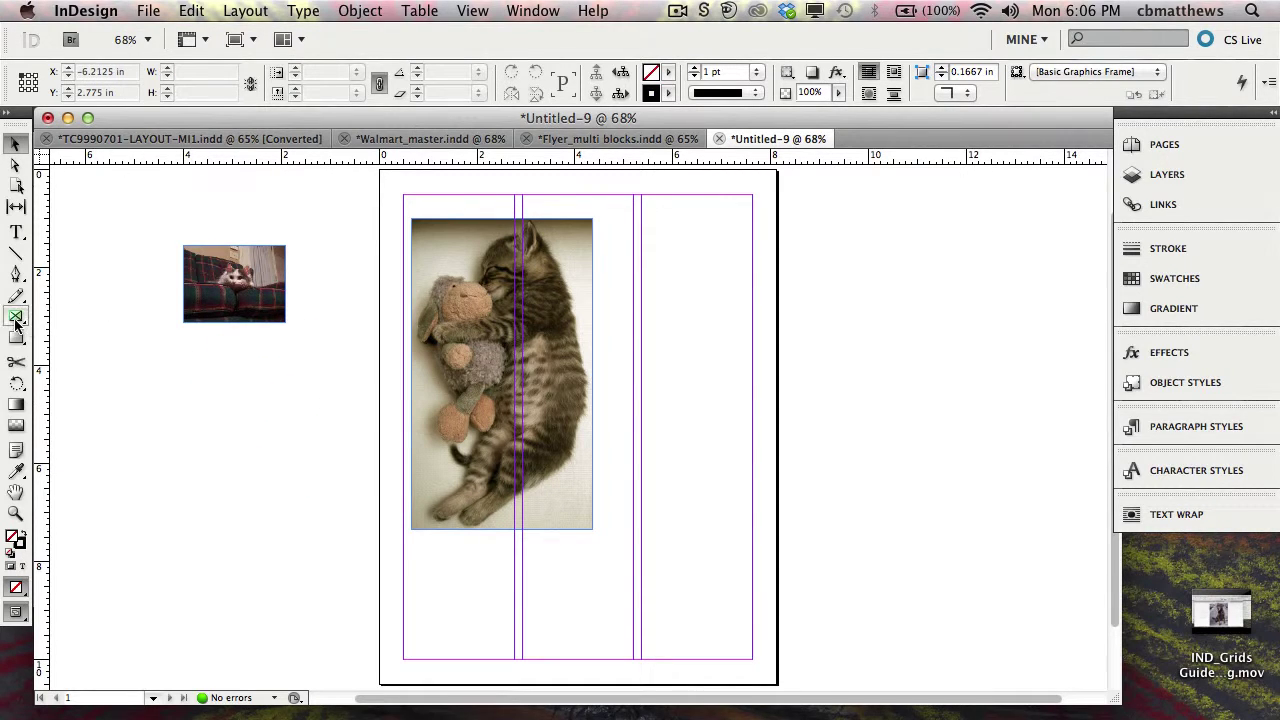
left_click_drag(502, 374, 166, 488)
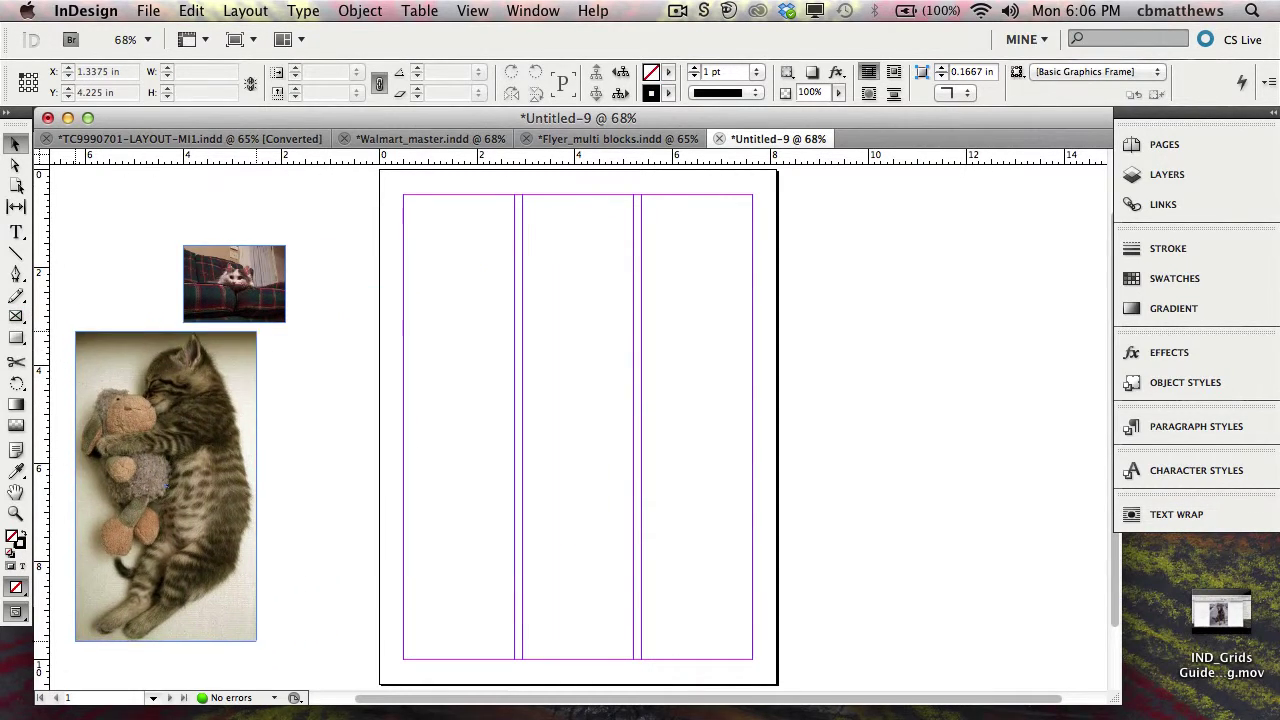
- Draw a full-width rectangle frame from the page's upper-left corner, about 8.125 by 7.17 in
left_click(16, 315)
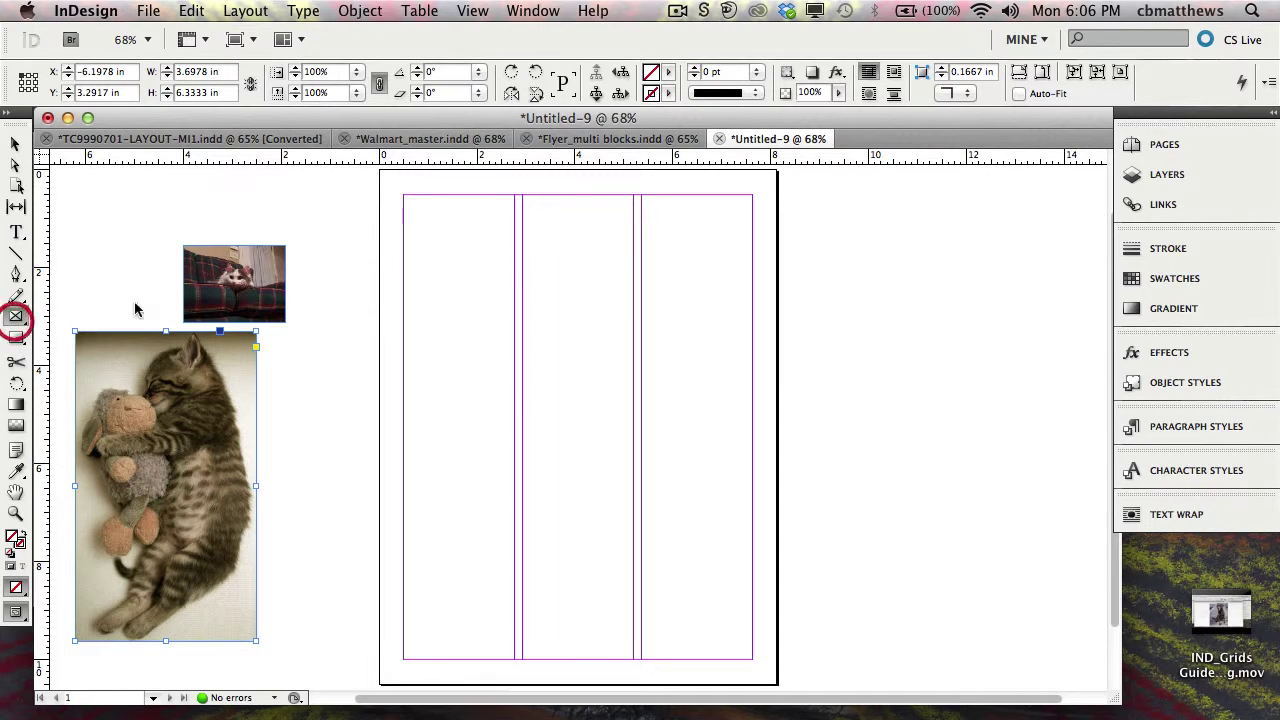
left_click(381, 174)
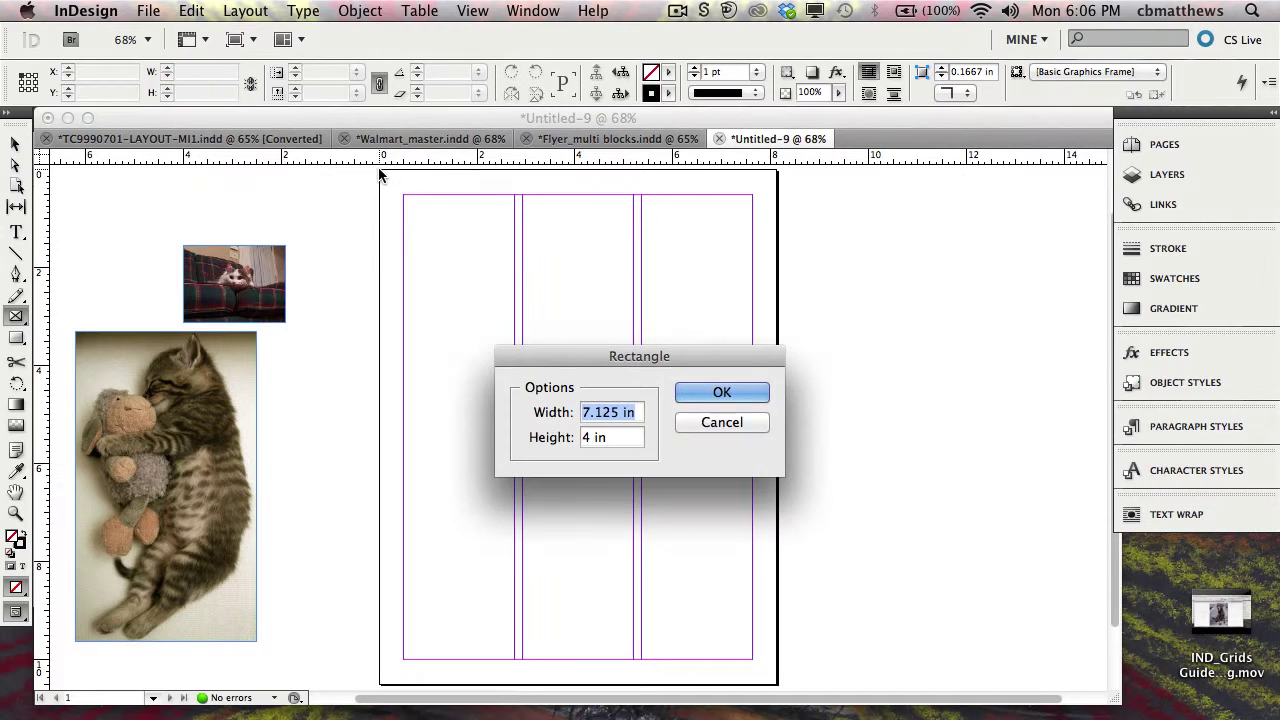
left_click(738, 418)
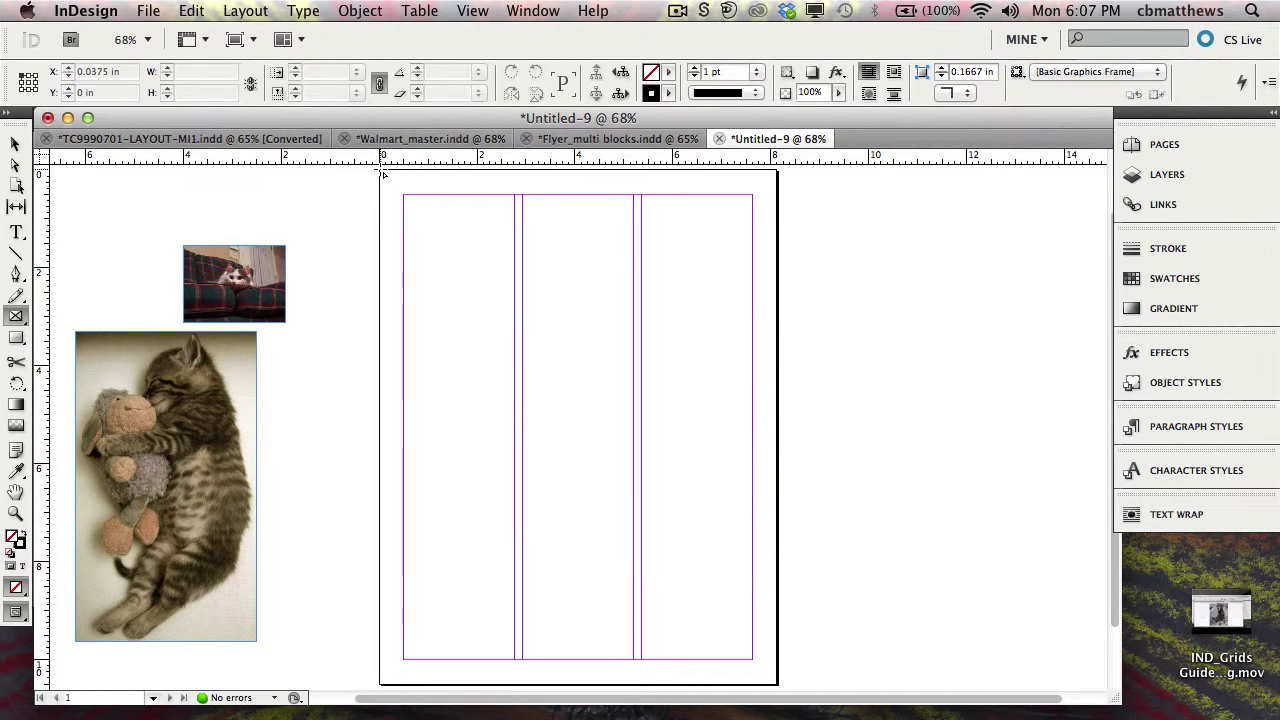
left_click_drag(380, 172, 776, 522)
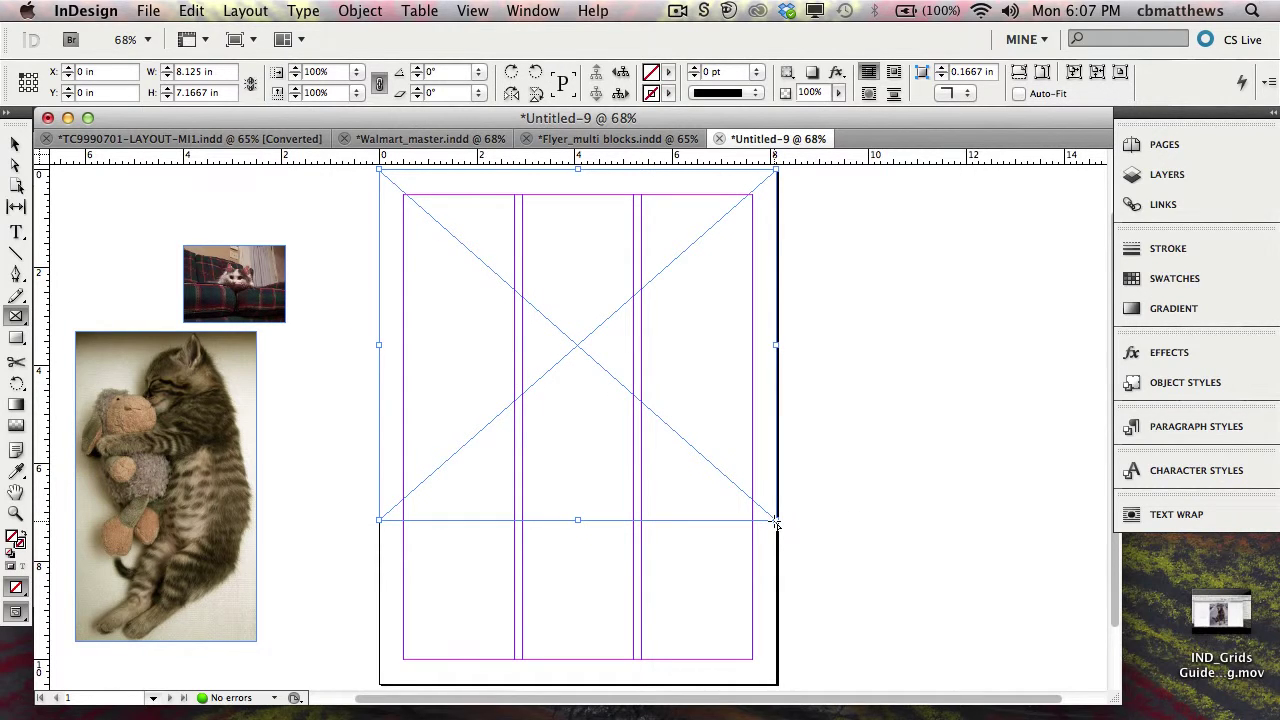
- Place Cute_grey_kitten.jpg from the kittens folder into the selected full-width frame
key("super")
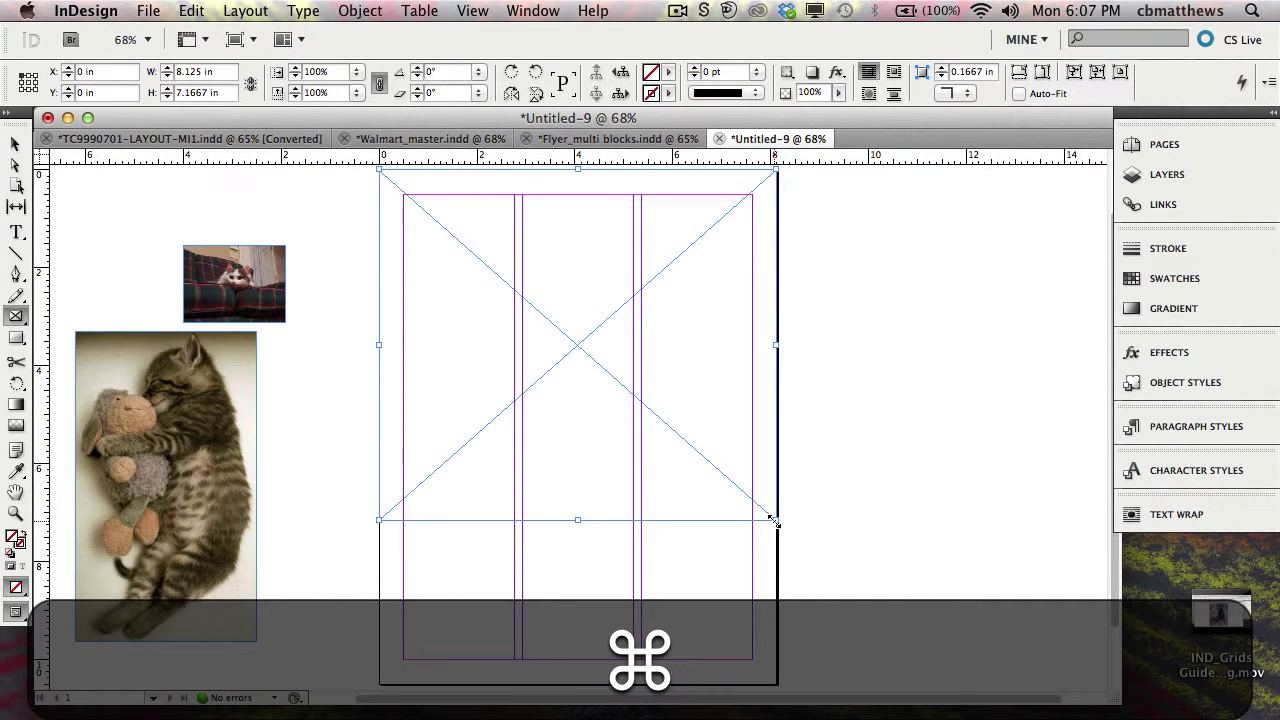
key("super+d")
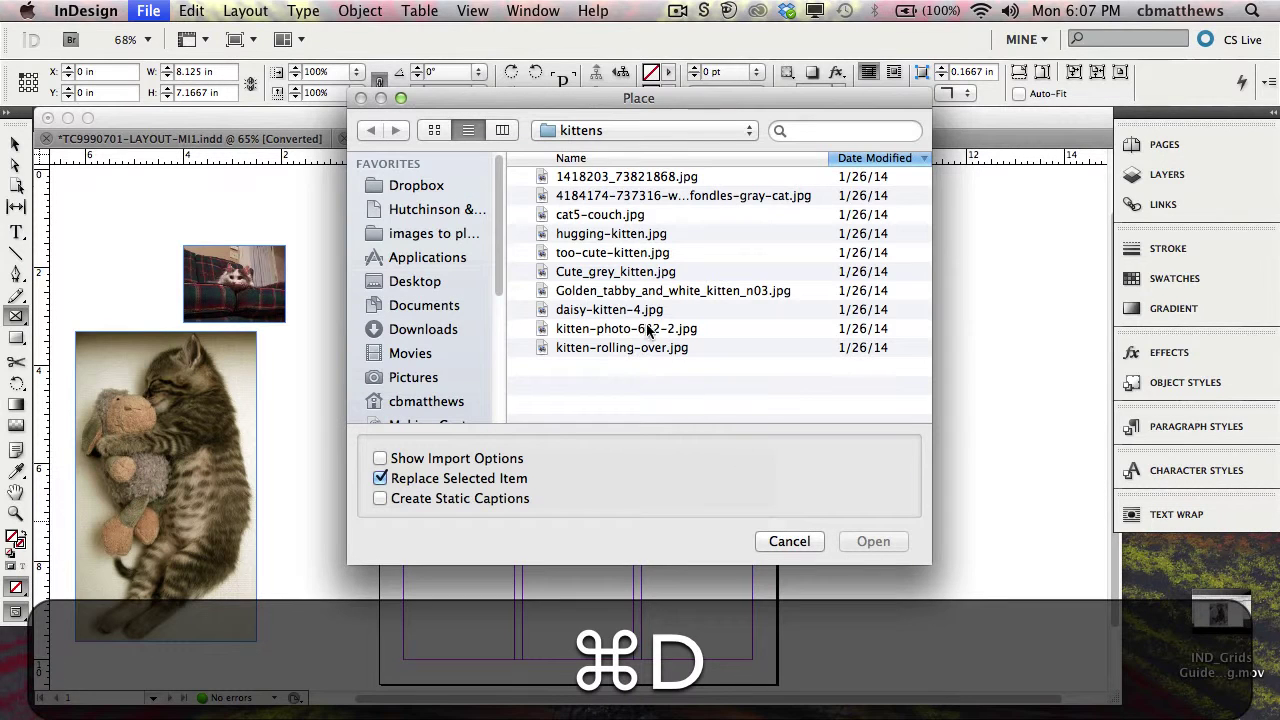
left_click(604, 274)
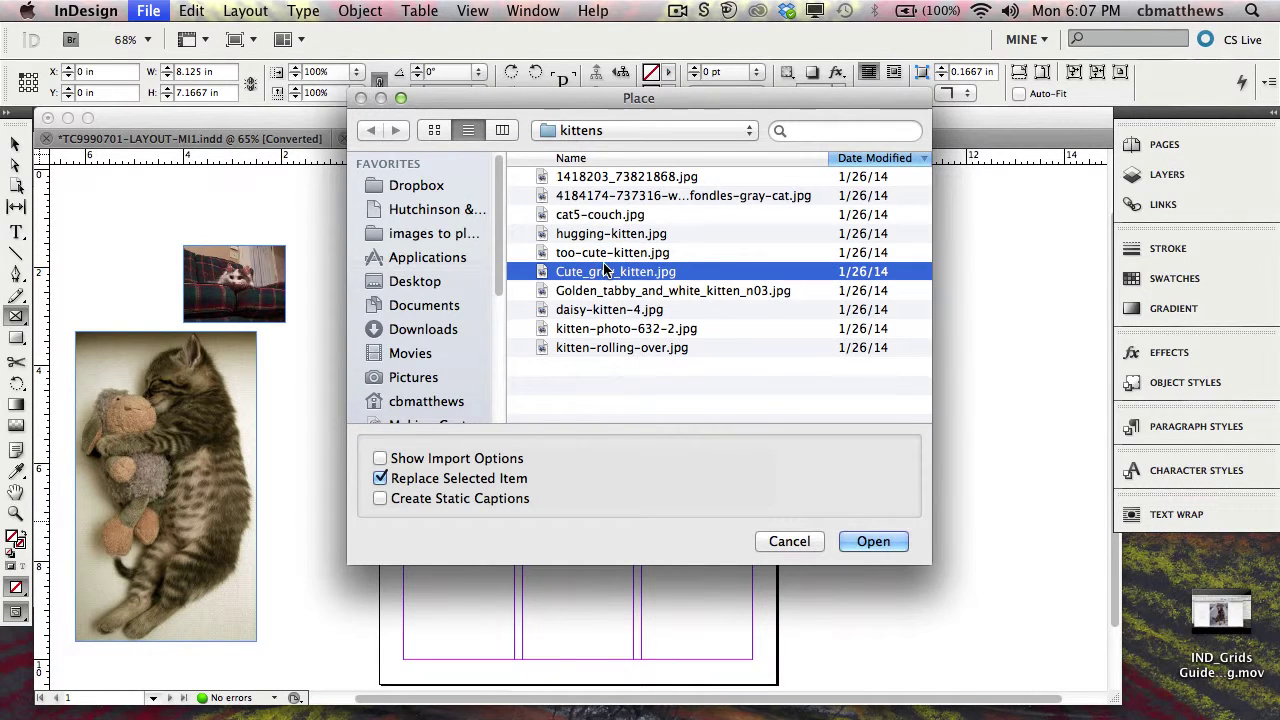
left_click(860, 541)
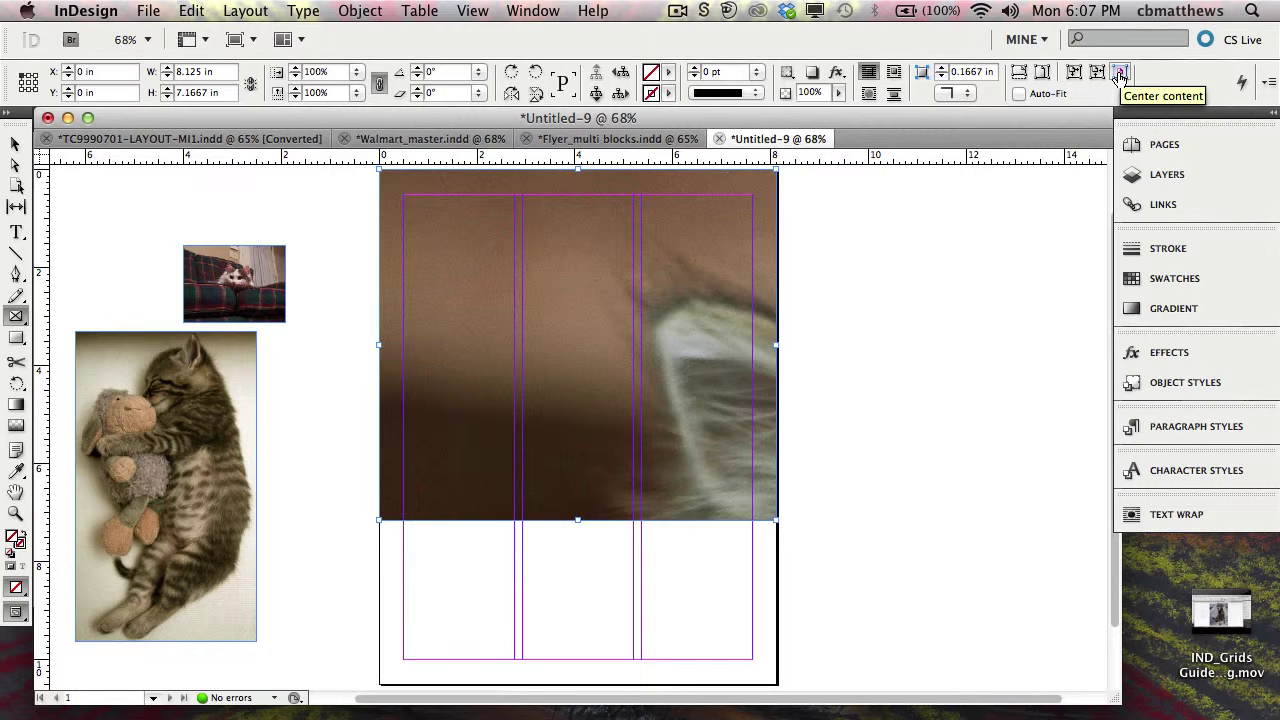
- Examine the fitting commands available for the grey kitten frame, cancelling any new rectangle prompts
left_click(360, 12)
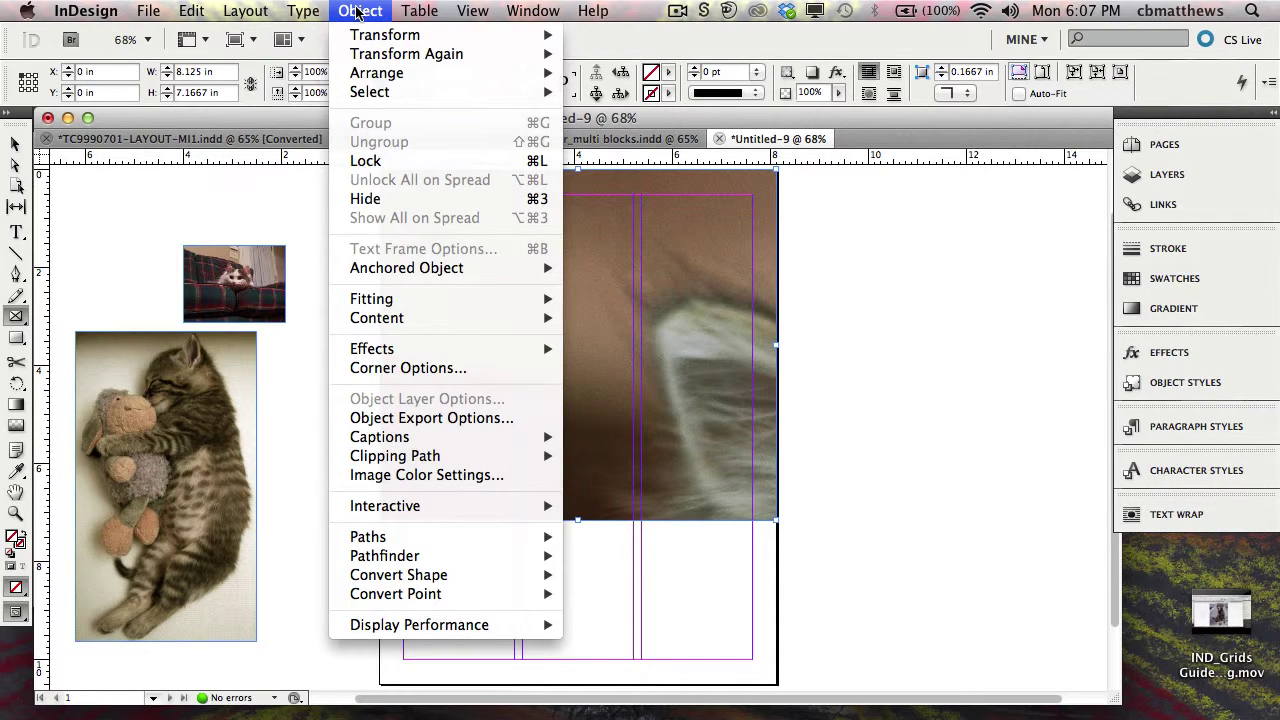
mouse_move(388, 302)
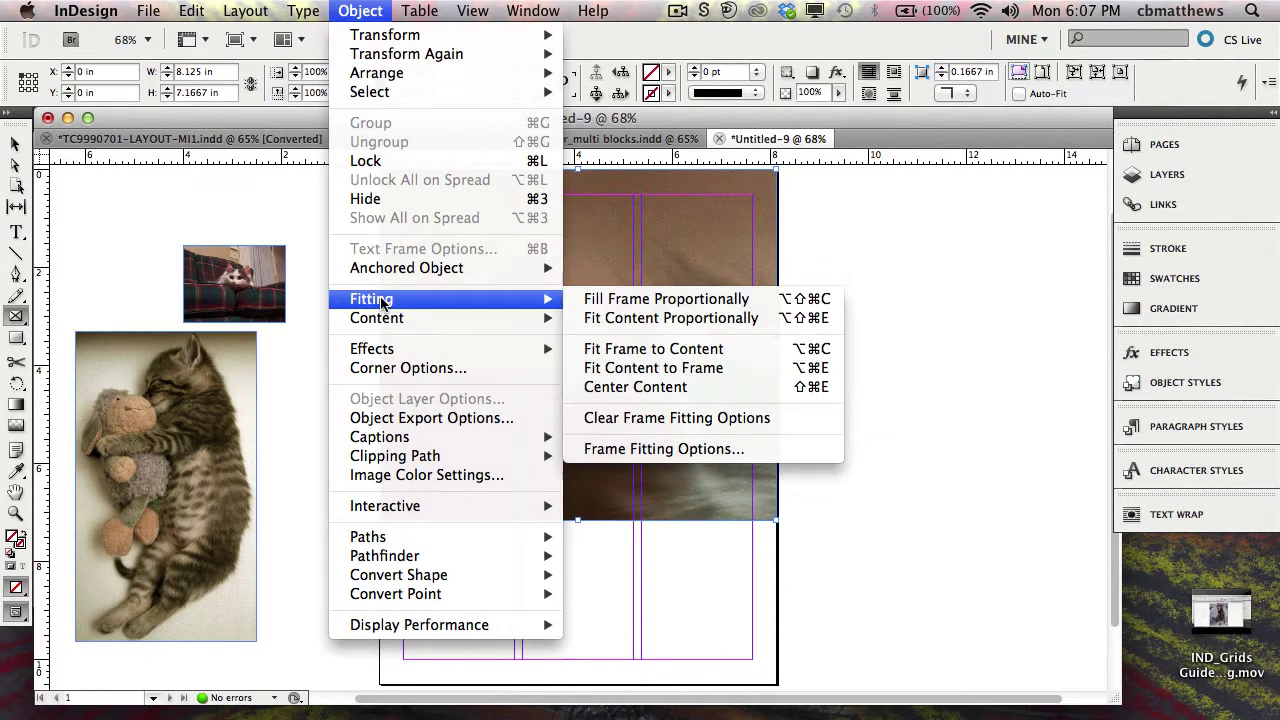
left_click(640, 387)
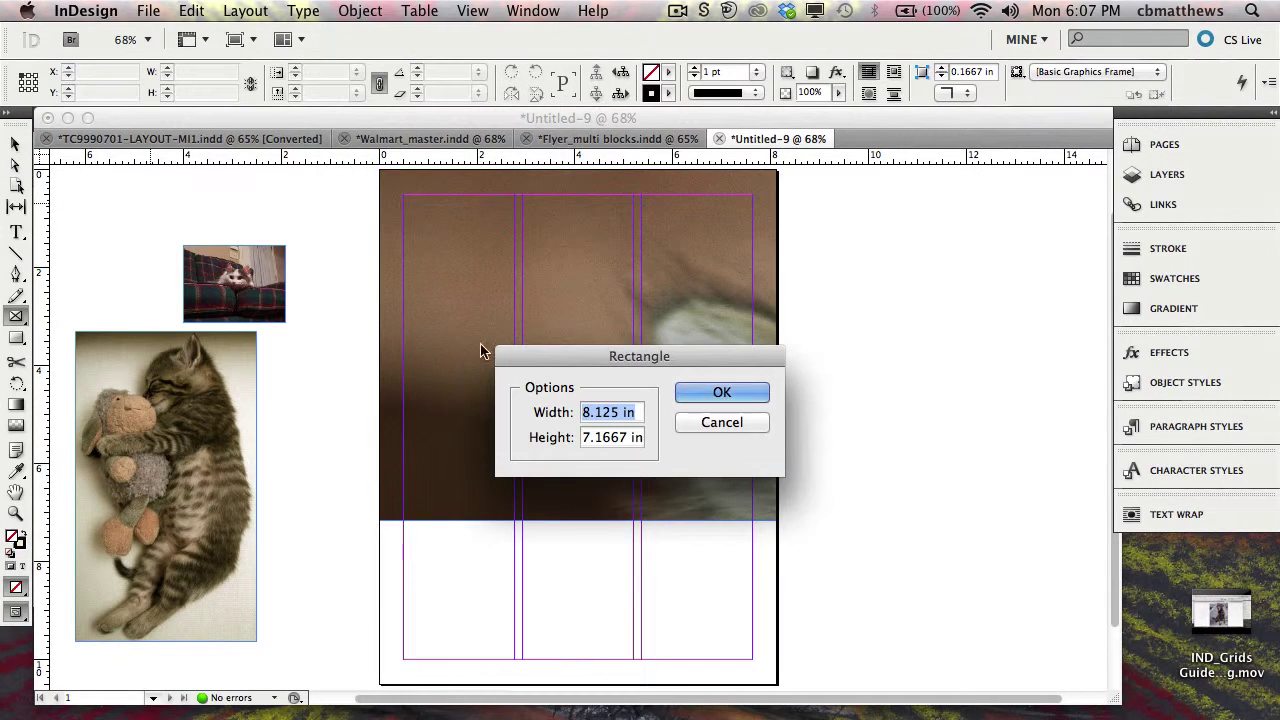
left_click(690, 422)
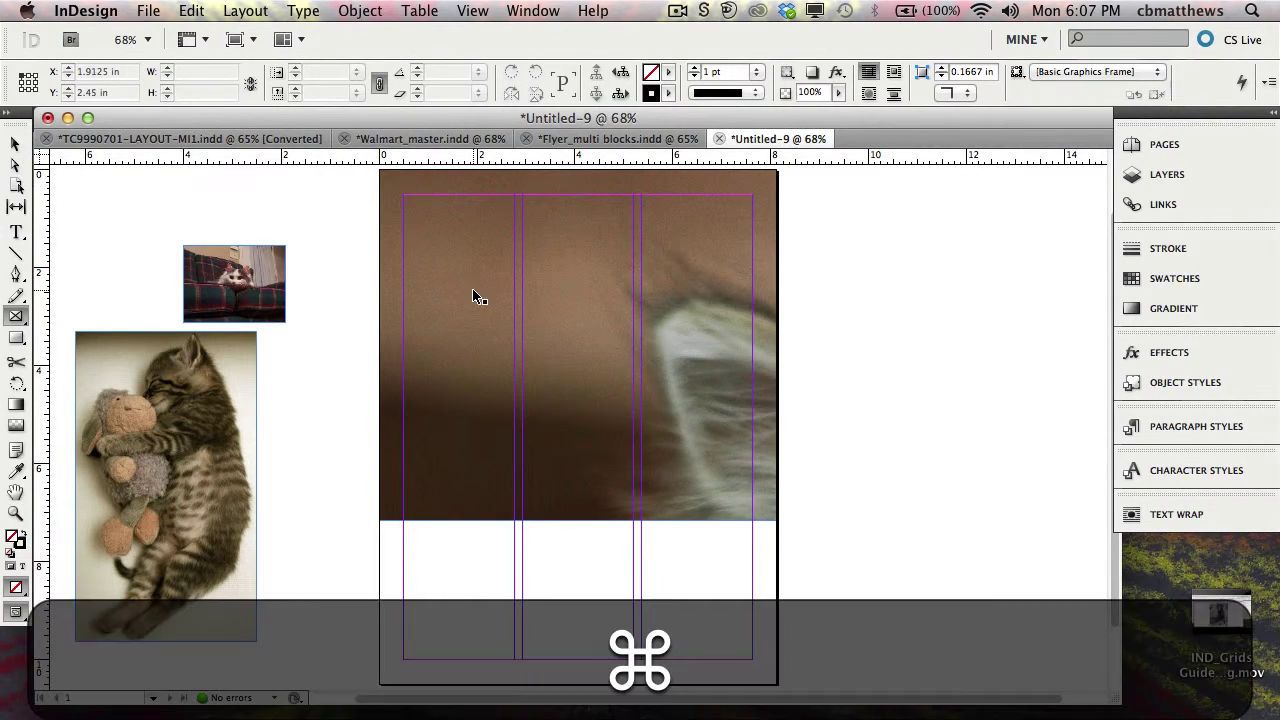
left_click(472, 288, "super")
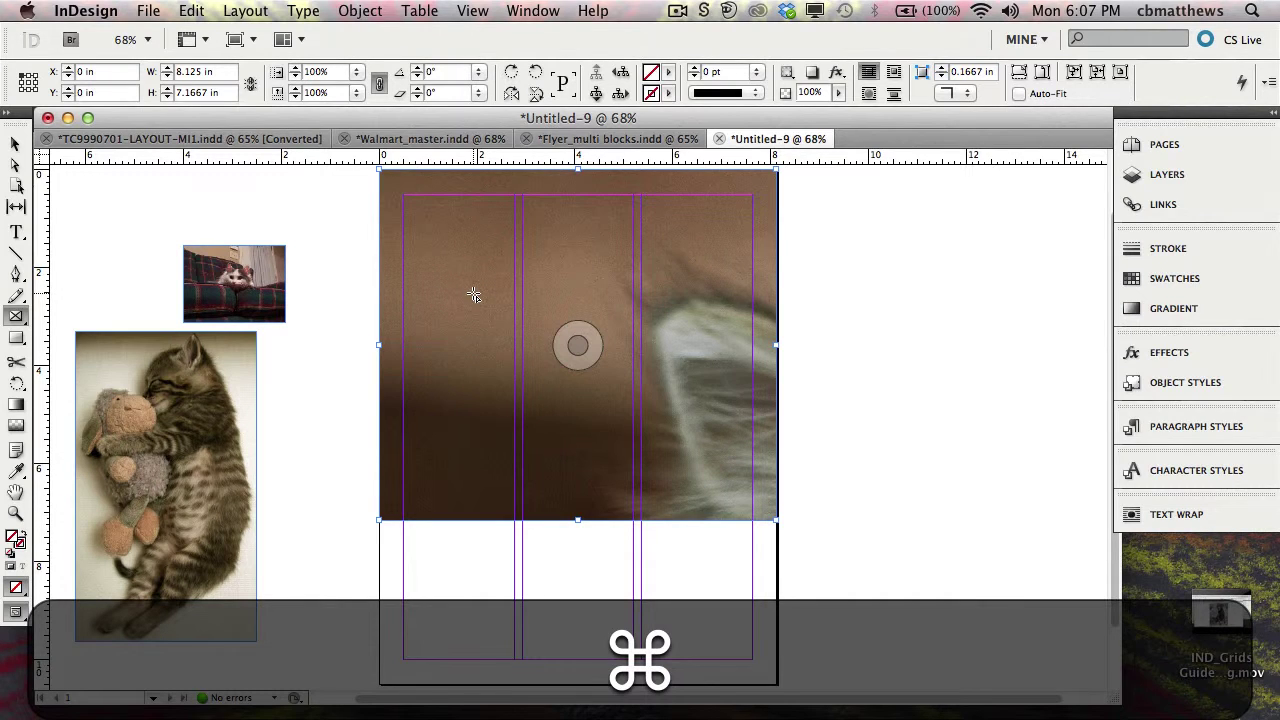
left_click(473, 293, "ctrl+super")
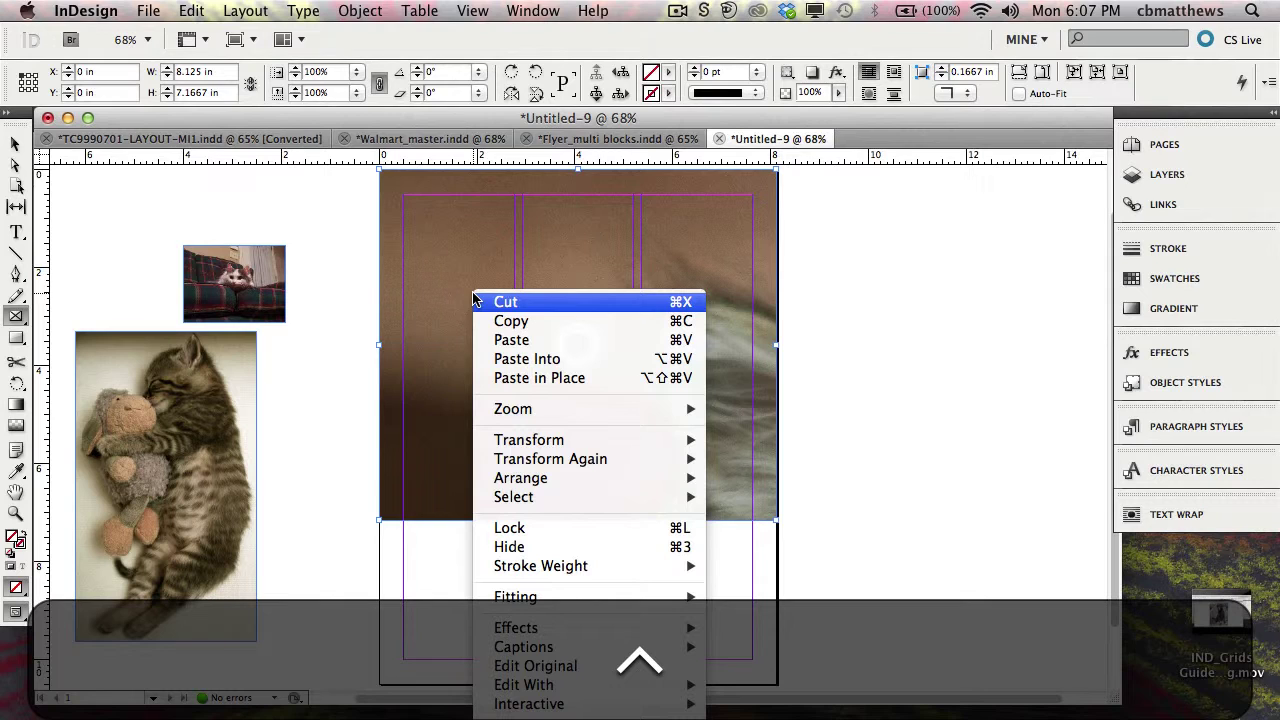
mouse_move(548, 477)
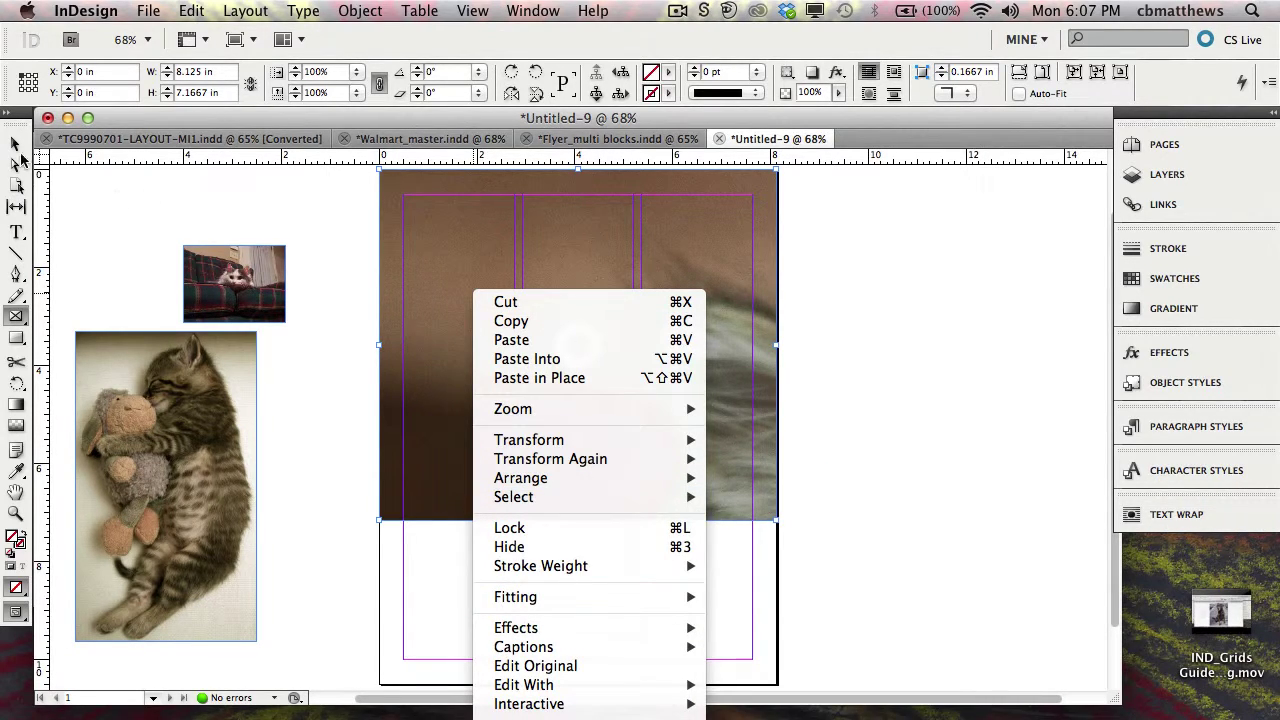
left_click(574, 343)
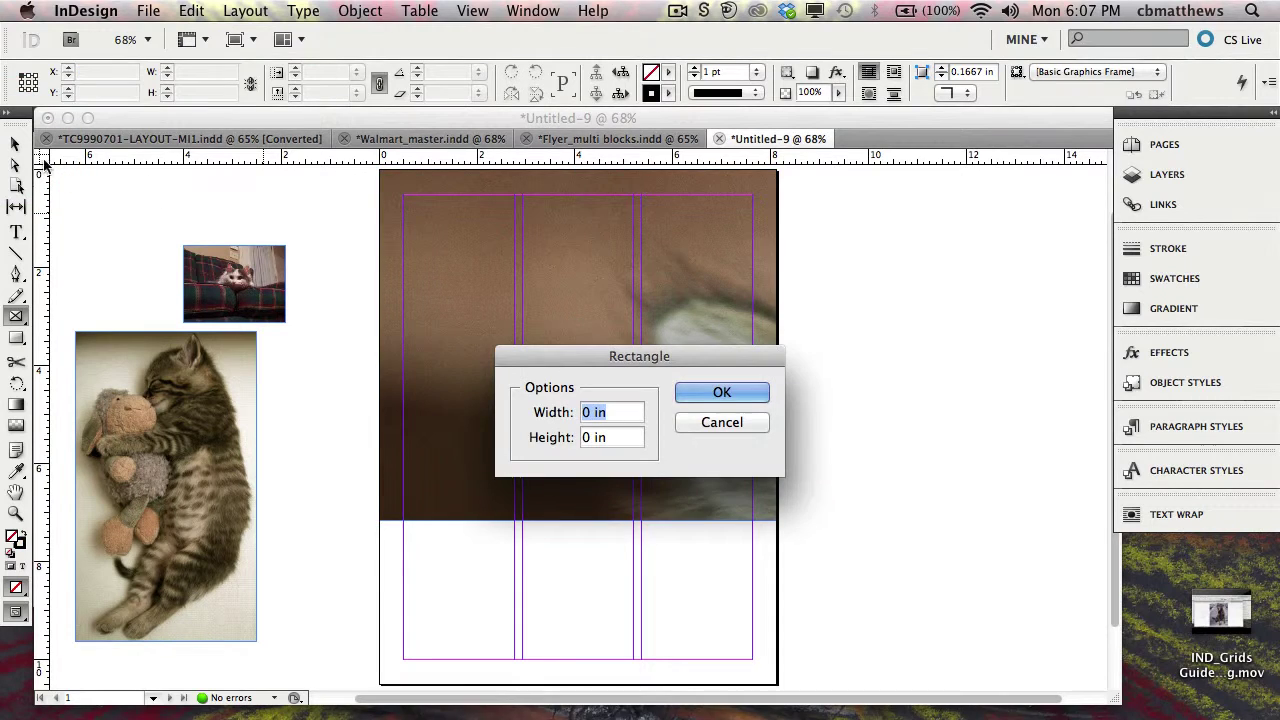
left_click(700, 422)
- Select the grey kitten frame, fit its content proportionally, and fill the frame proportionally with the image
key("v")
left_click(570, 310)
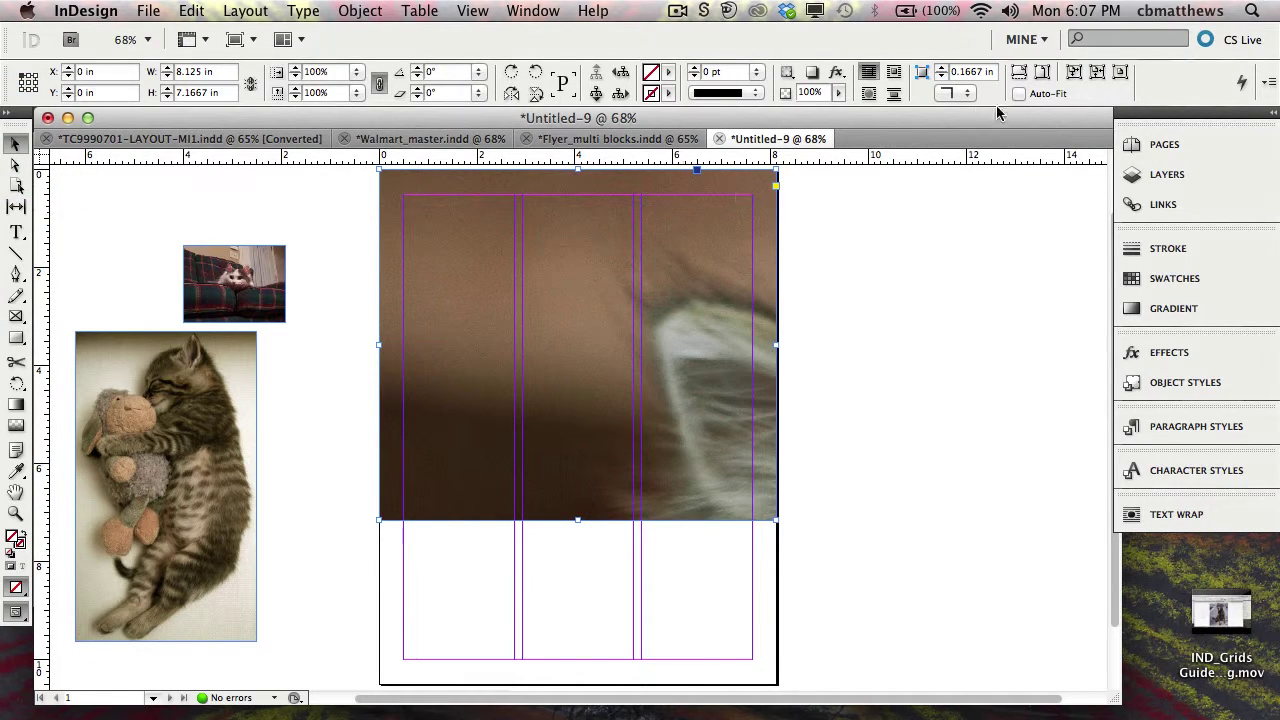
left_click(1042, 76)
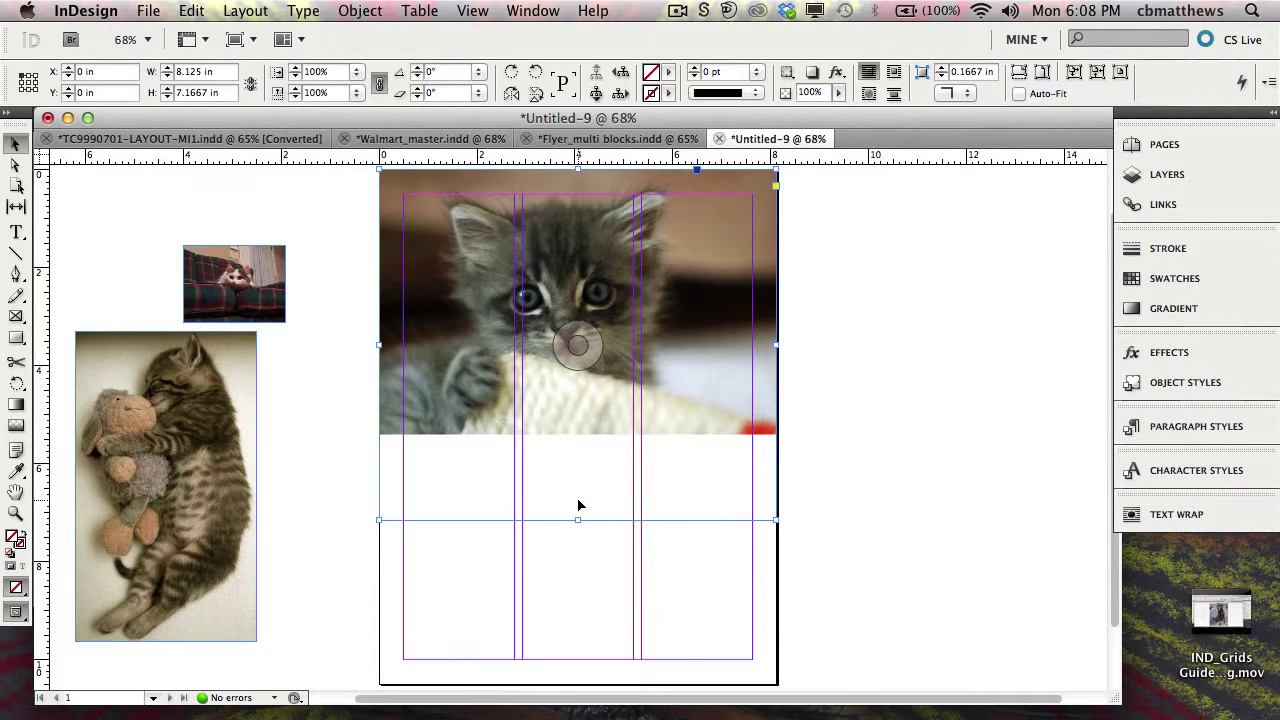
left_click(1018, 78)
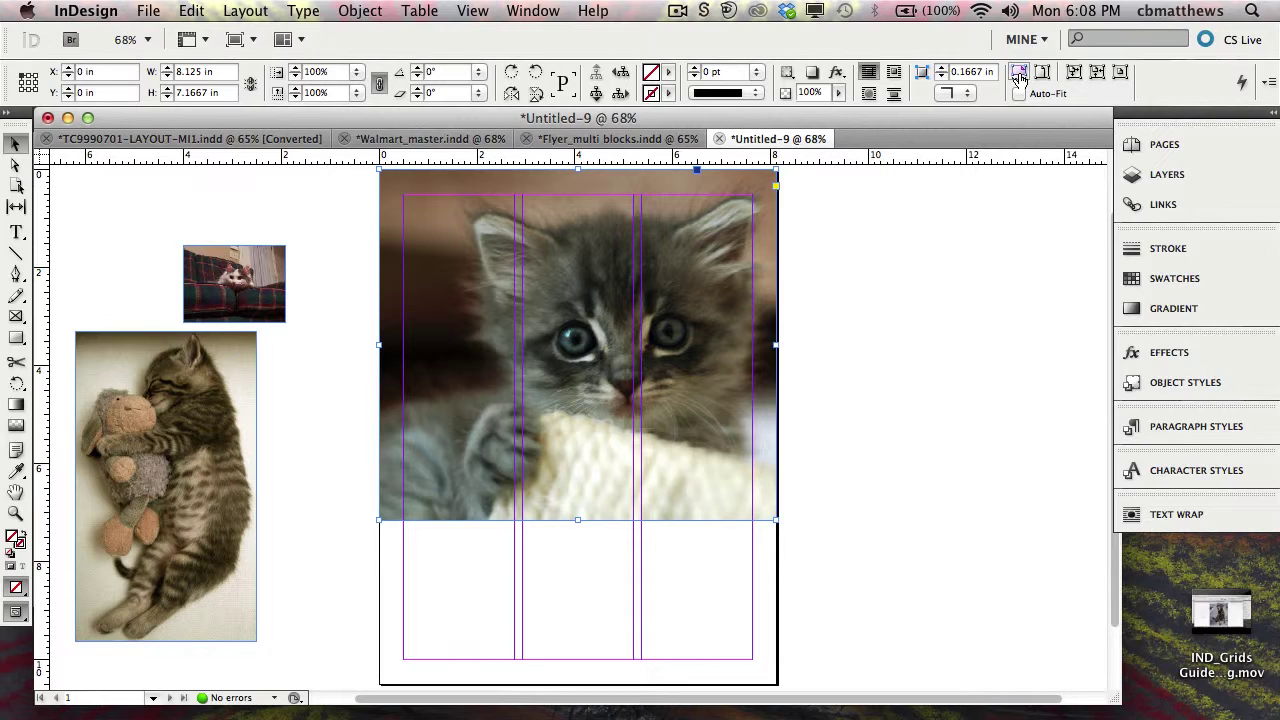
- Select the grey kitten image inside its frame, shift it about 0.03 in left, and deselect it
left_click(14, 166)
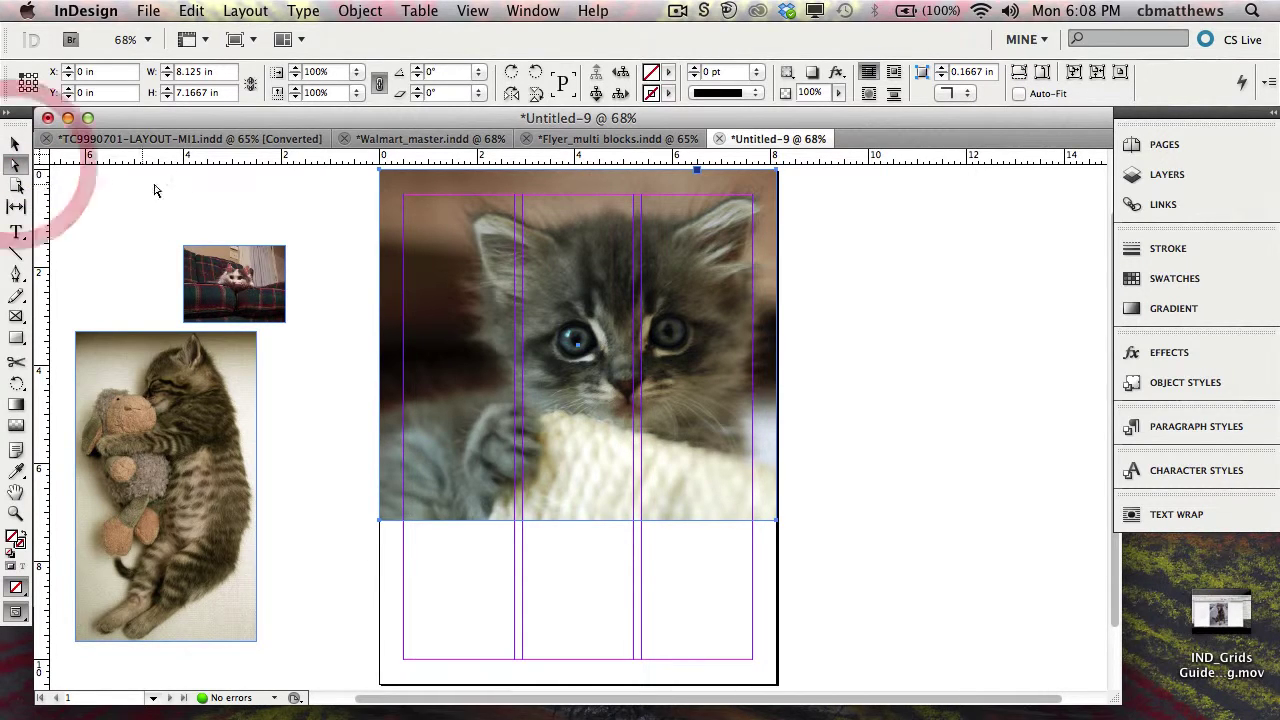
left_click(427, 255)
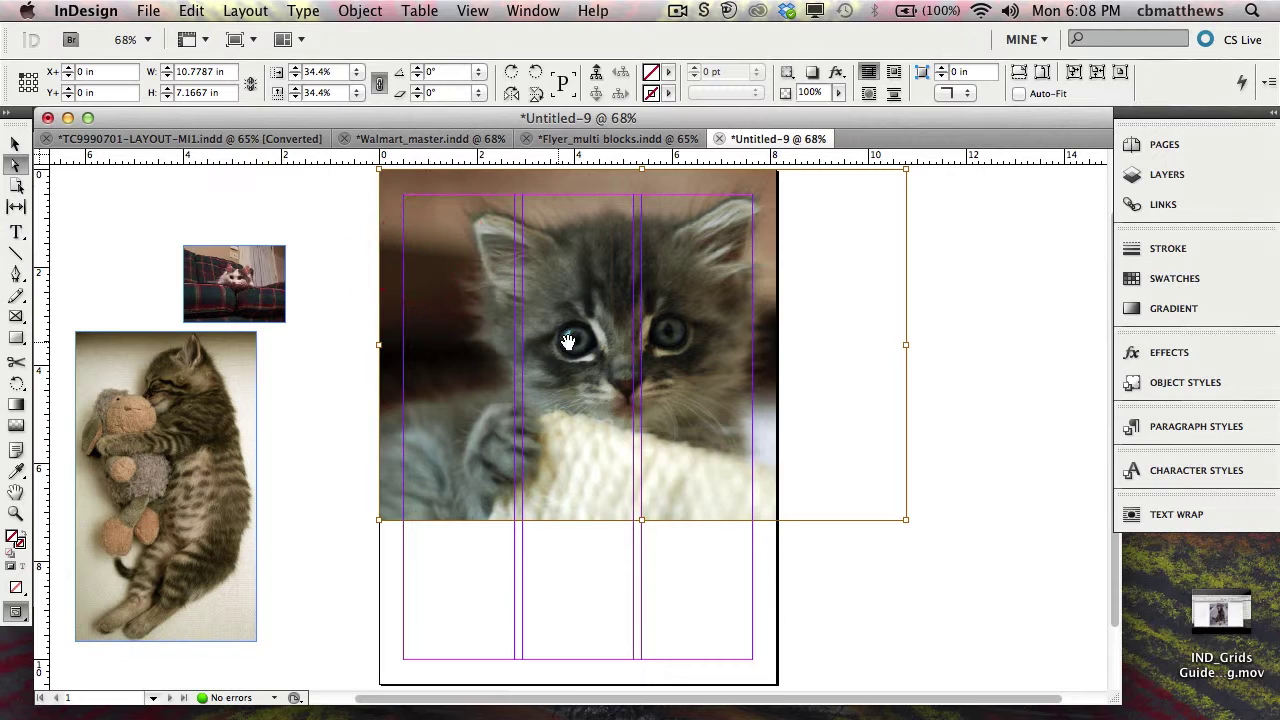
left_click_drag(570, 340, 570, 340)
left_click_drag(814, 341, 814, 341)
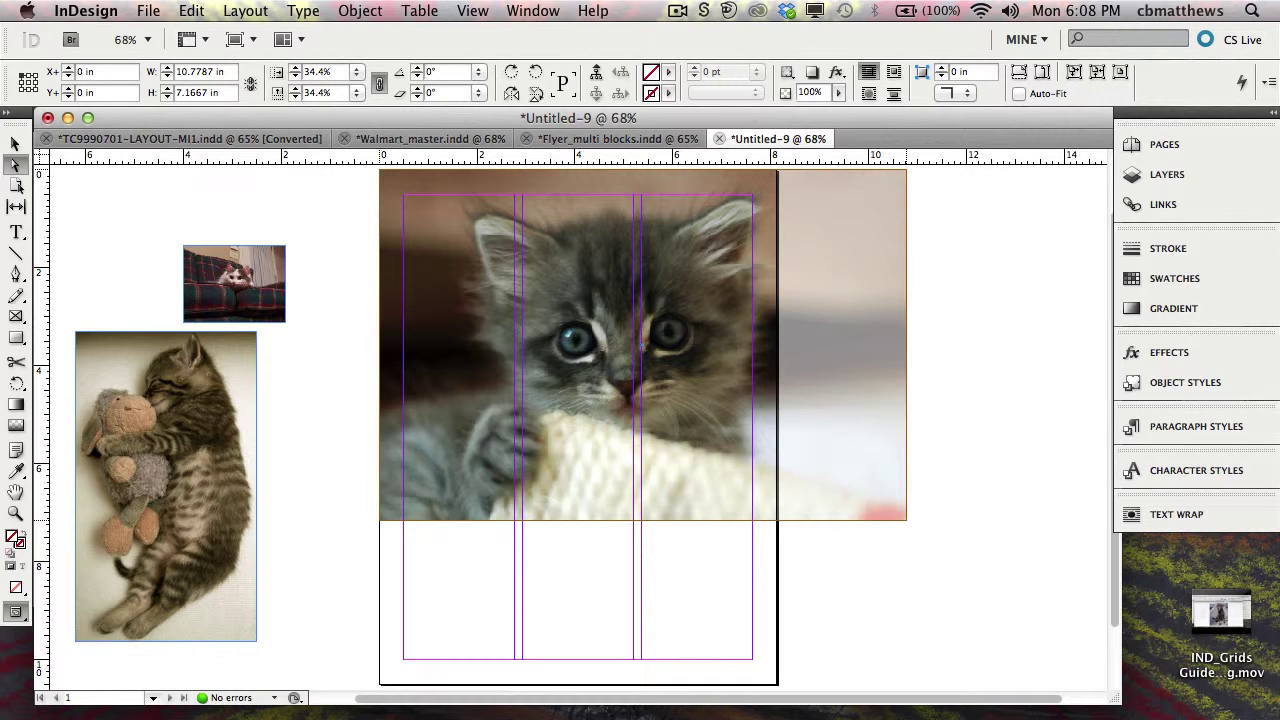
mouse_move(641, 345)
left_mouse_down()
mouse_move(564, 340)
mouse_move(641, 339)
left_mouse_up()
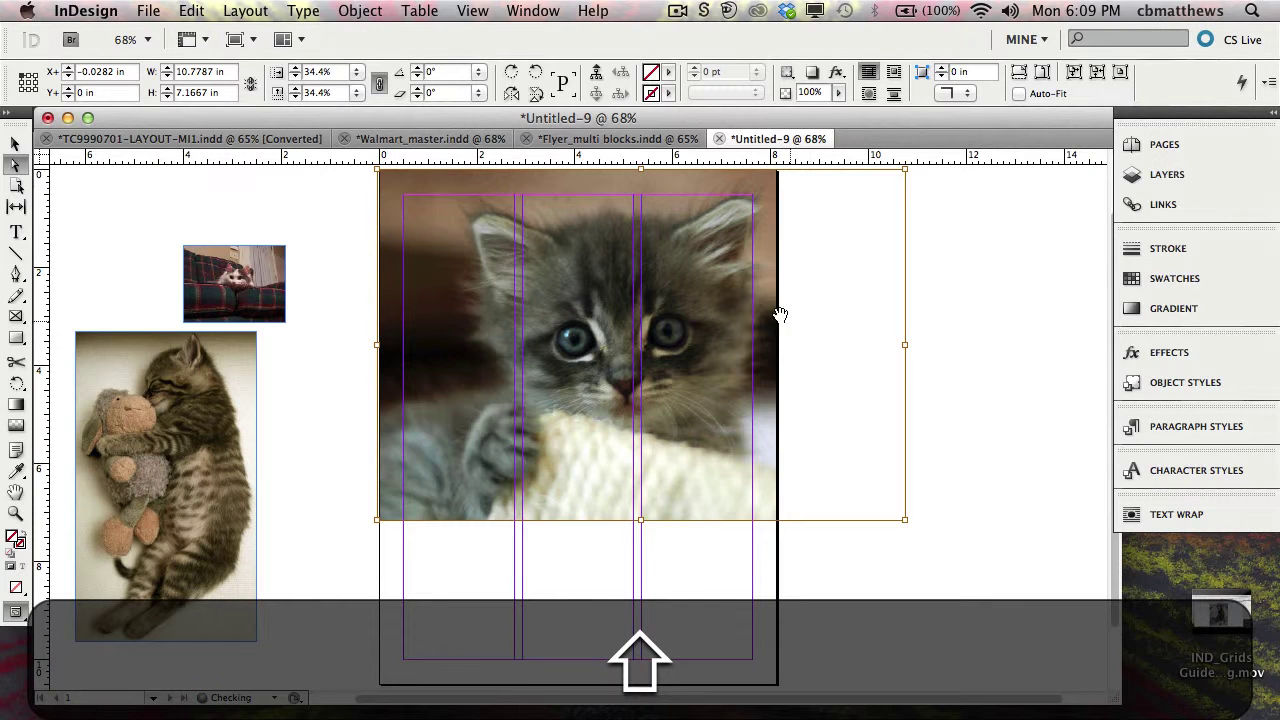
left_click(15, 143)
left_click(168, 199)
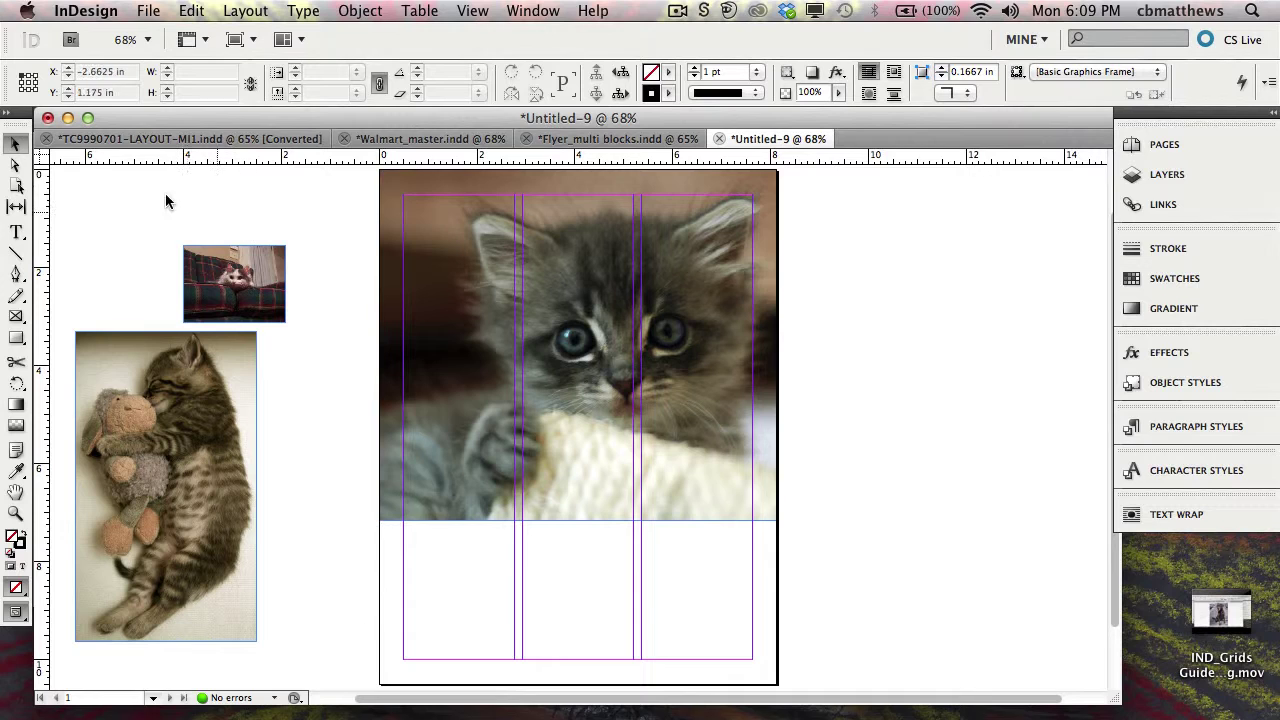
- Enlarge the grey kitten image proportionally inside its frame to about 41.5% (about 13 by 8.65 in), extending it down and left, and deselect it
left_click(14, 166)
left_click(449, 320)
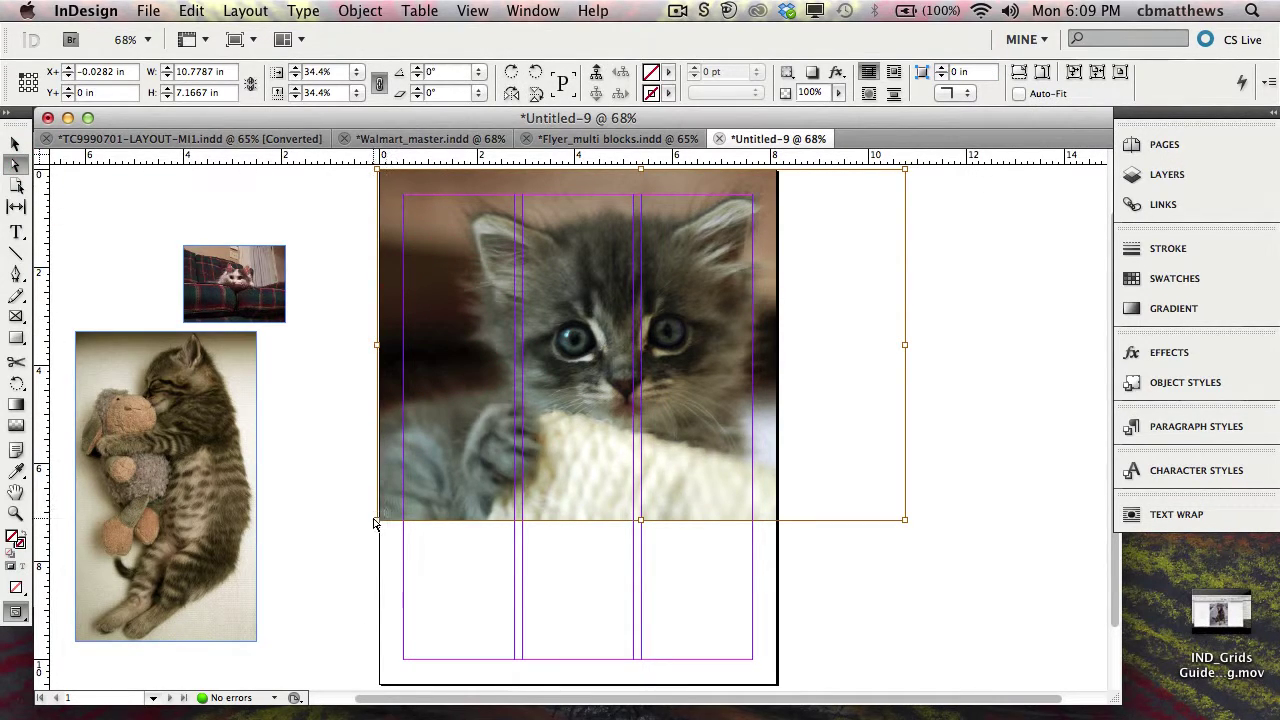
key("super")
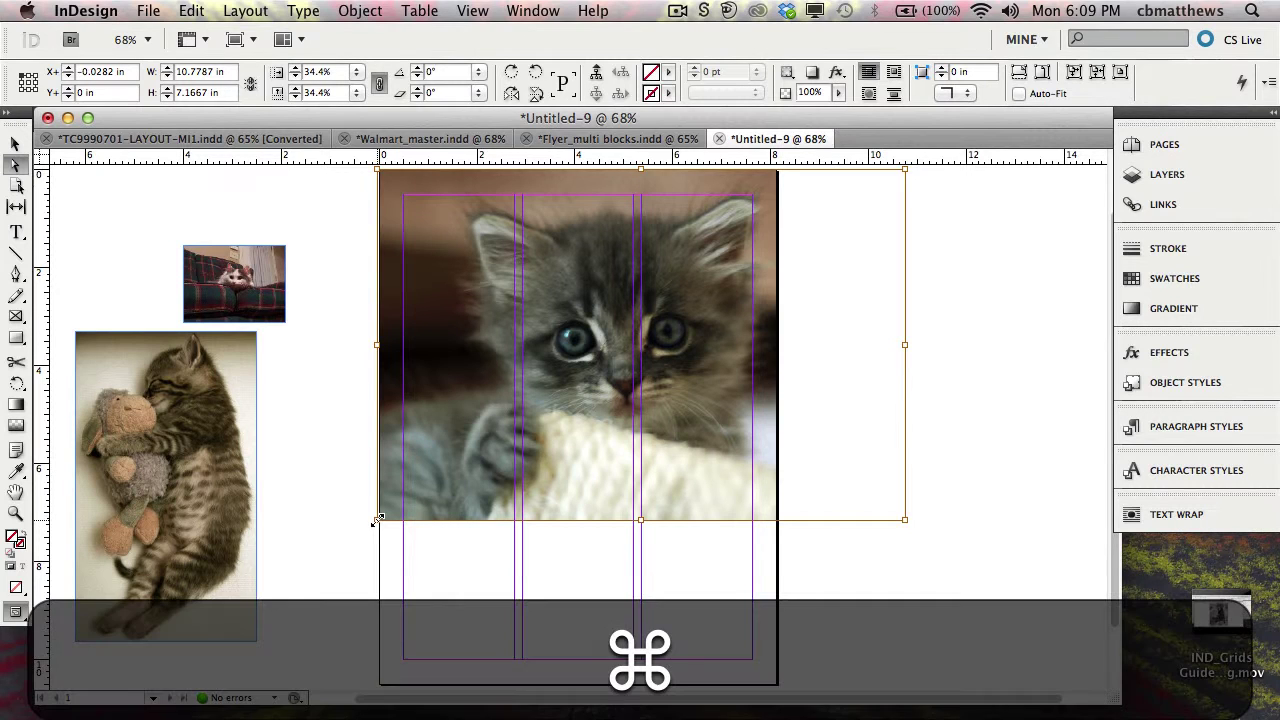
key("shift")
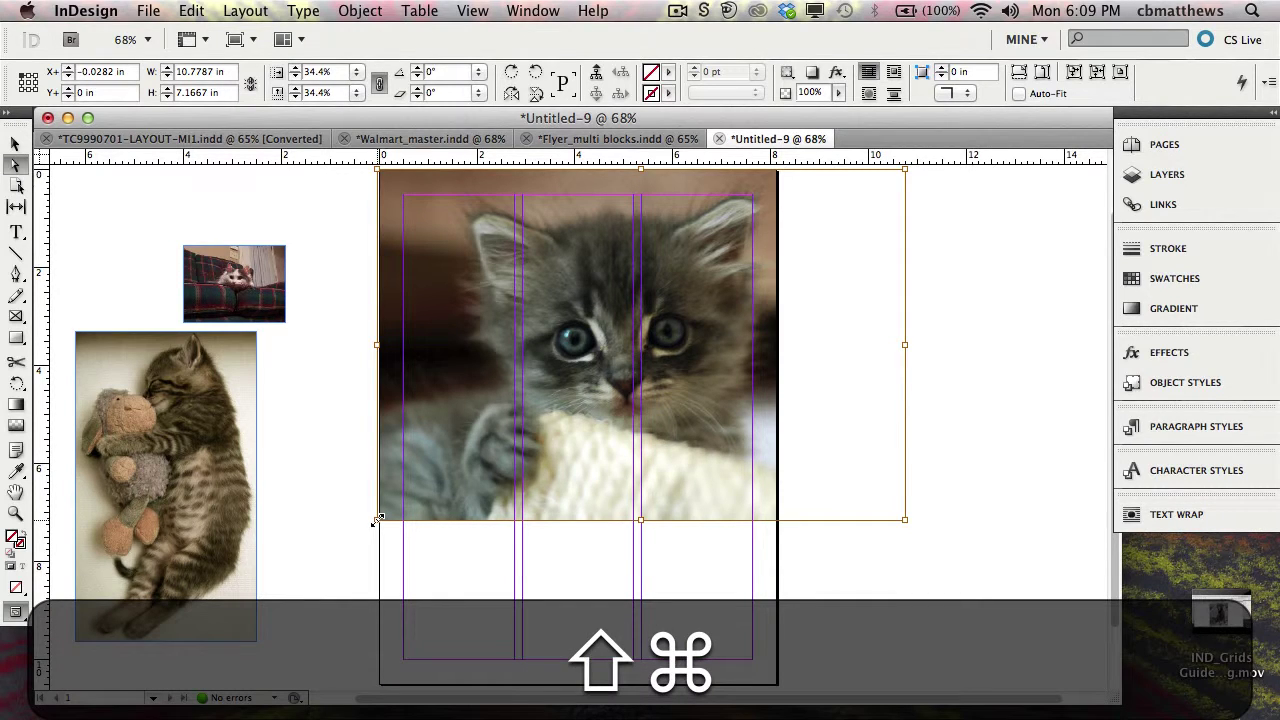
left_click_drag(376, 521, 274, 596)
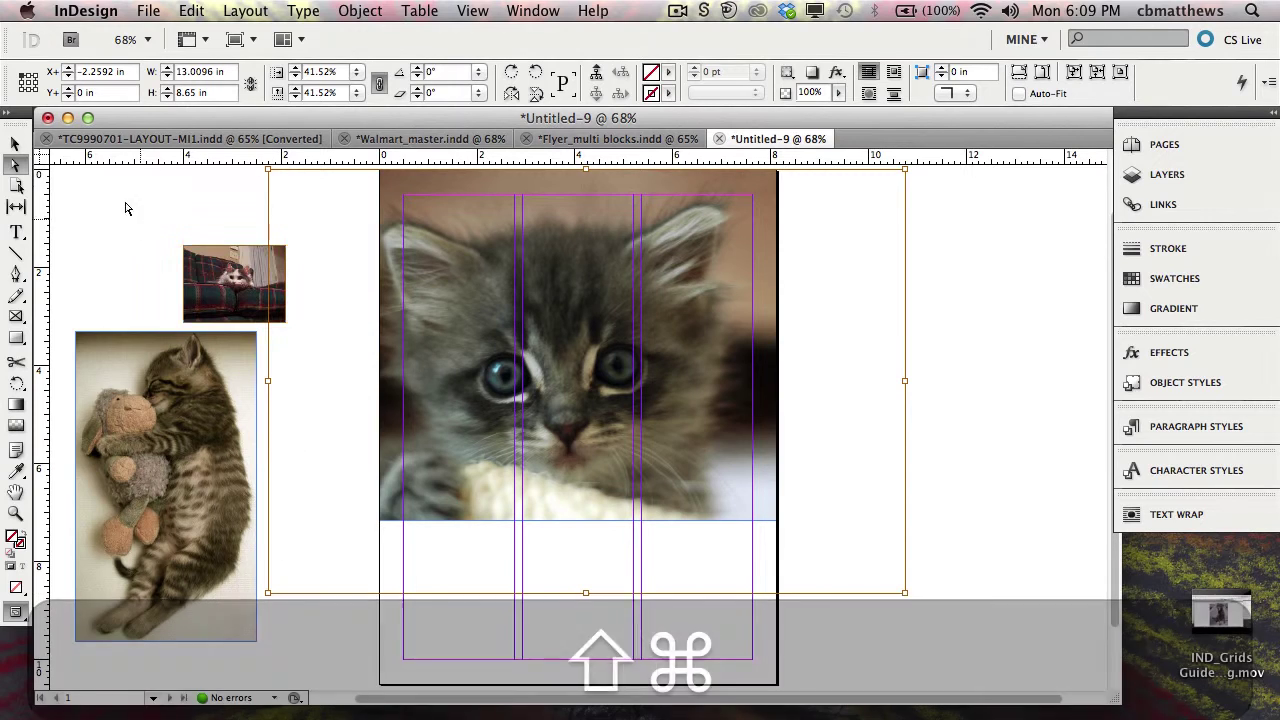
left_click(15, 143)
left_click(120, 205)
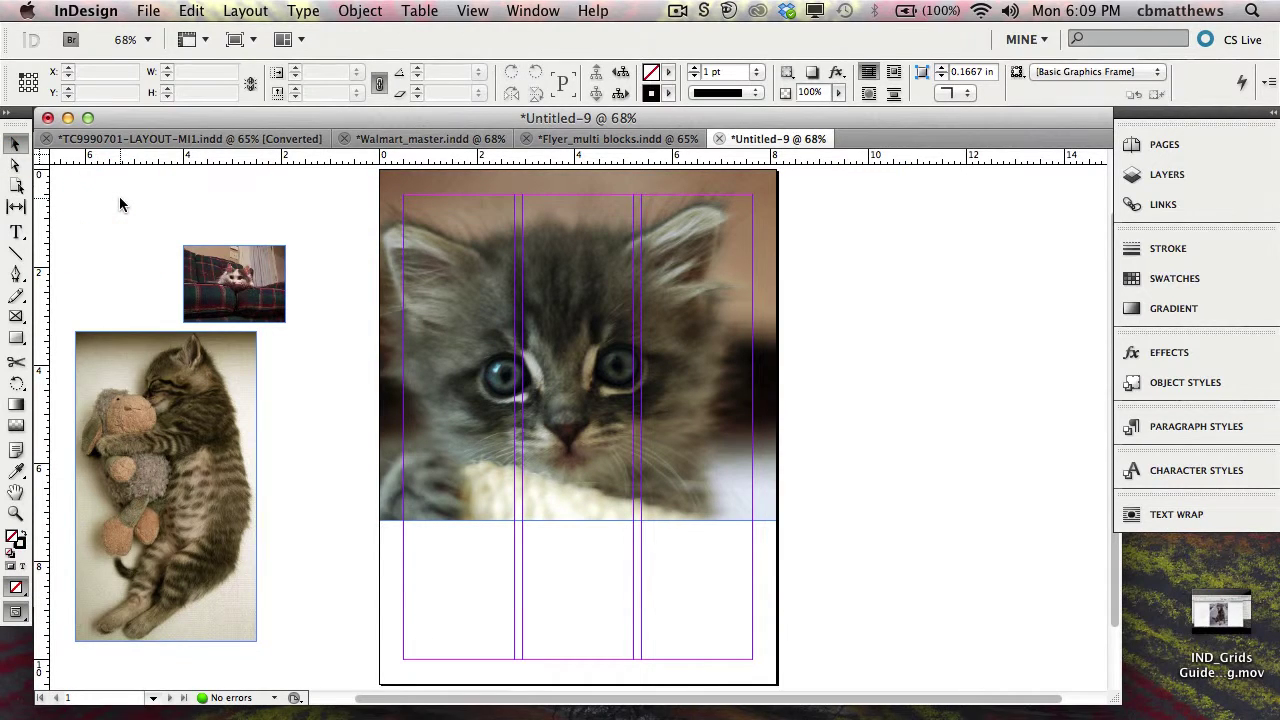
- Try shrinking the grey kitten frame to about 5.86 by 5.33 in, undo the resizing and deselect the frame
left_click(463, 361)
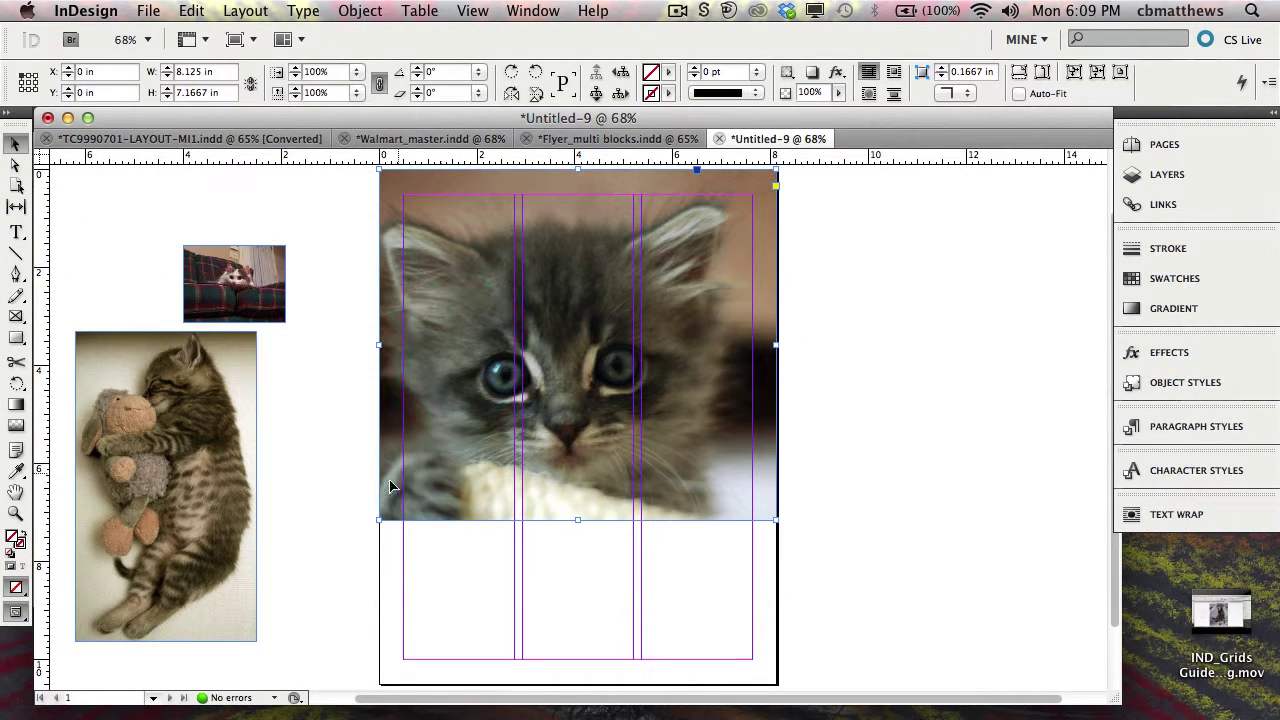
left_click_drag(376, 522, 489, 431)
key("super+z")
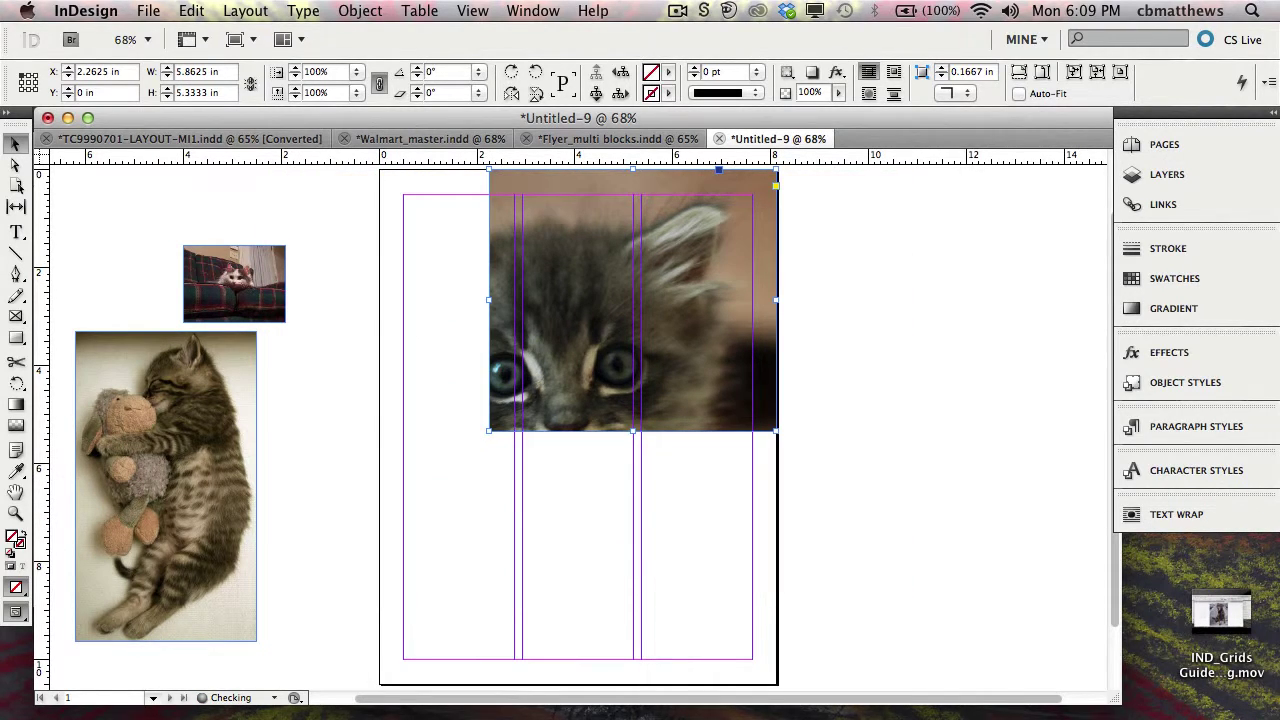
key("super+z")
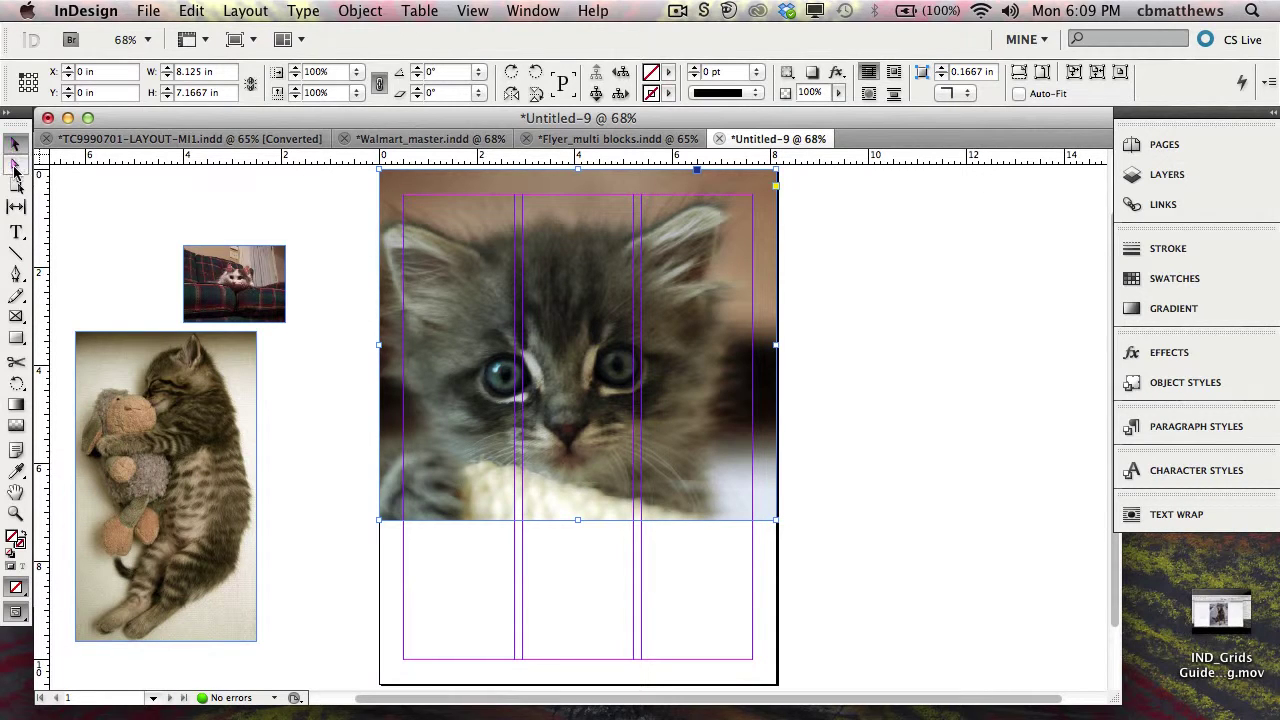
left_click(129, 195)
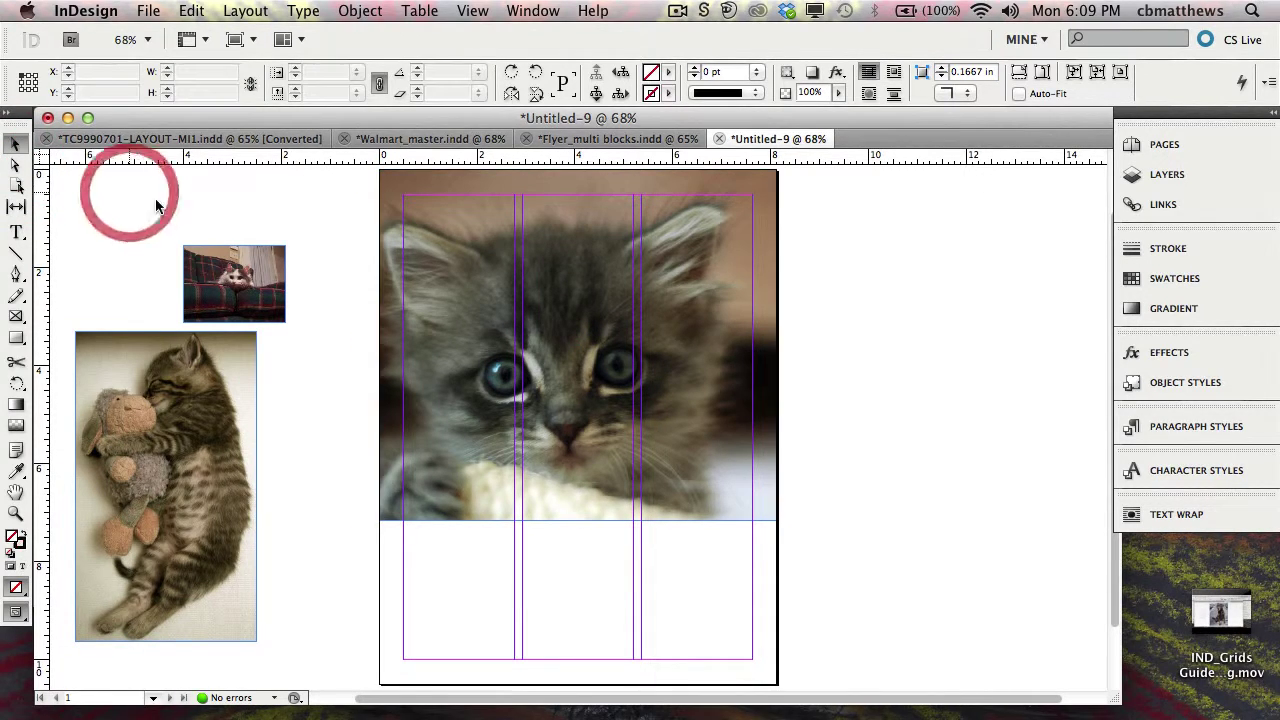
left_click(478, 312)
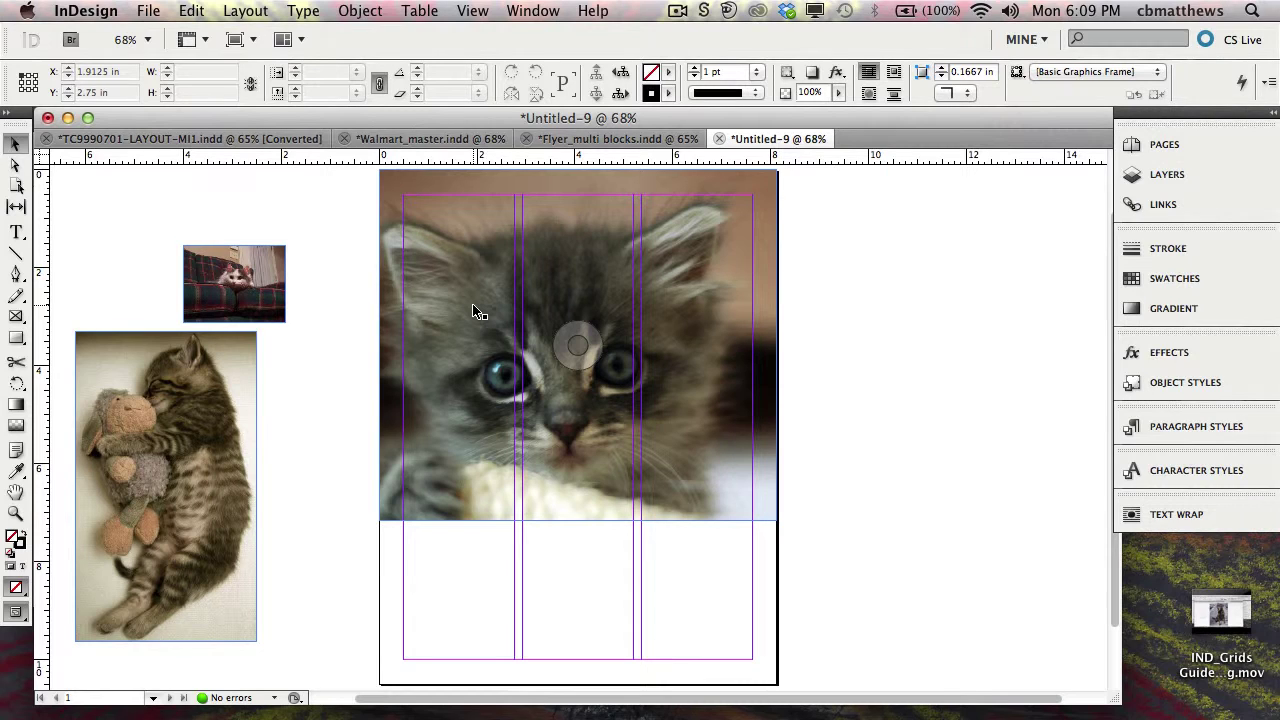